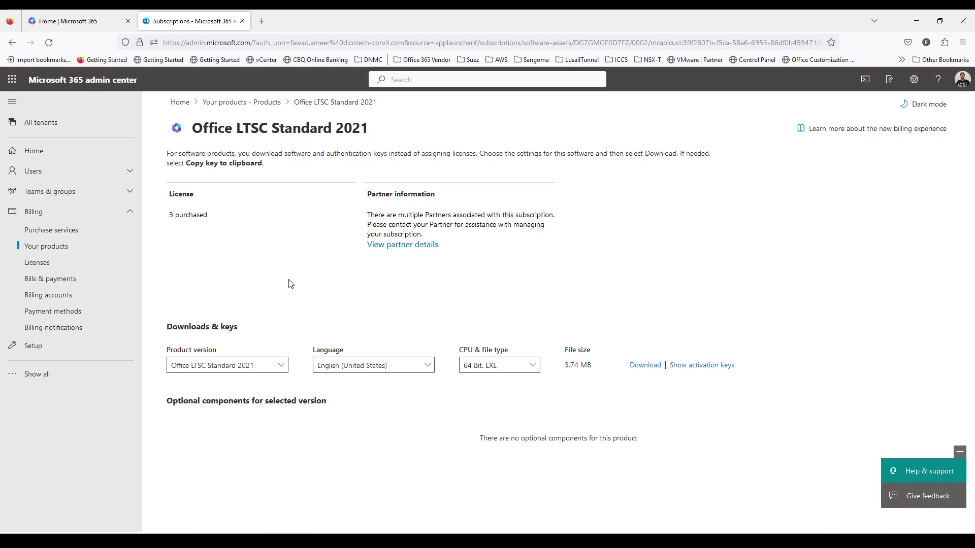
Step: Review the Office LTSC Standard 2021 product title and the 3.74 MB file size
drag(276, 130, 376, 133)
click(379, 133)
drag(271, 129, 392, 135)
click(396, 131)
drag(592, 365, 565, 366)
click(564, 374)
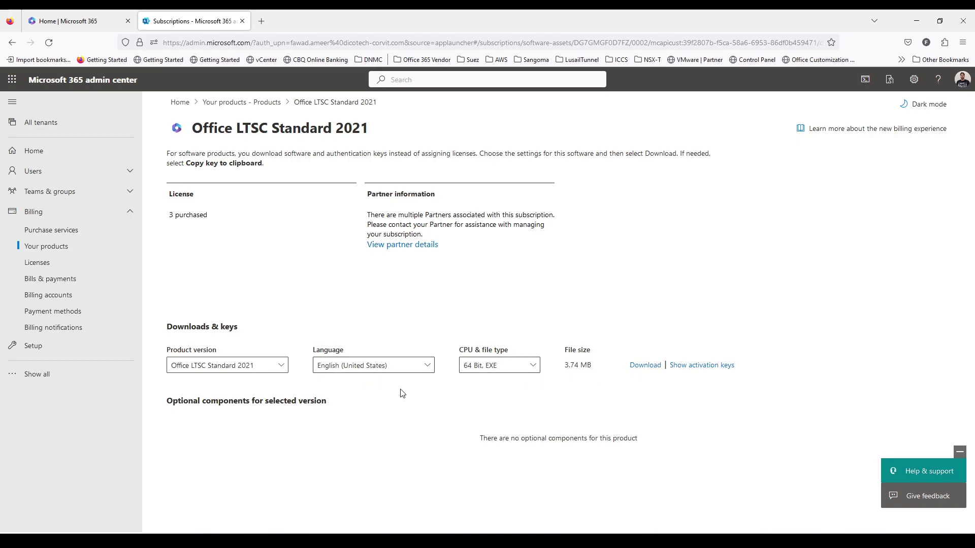
Step: Keep Office LTSC Standard 2021 as the product version and download its deployment tool
click(282, 373)
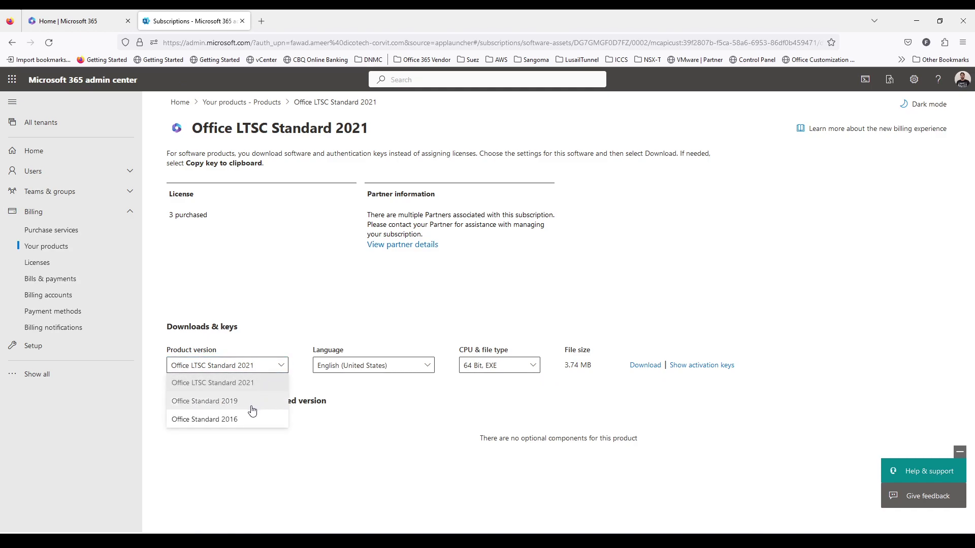
click(253, 402)
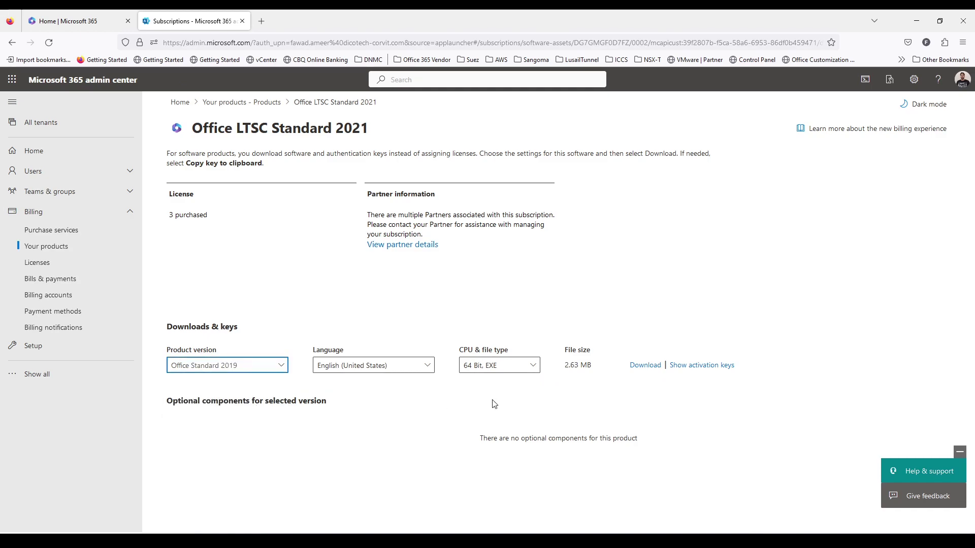
click(279, 366)
click(264, 385)
click(643, 367)
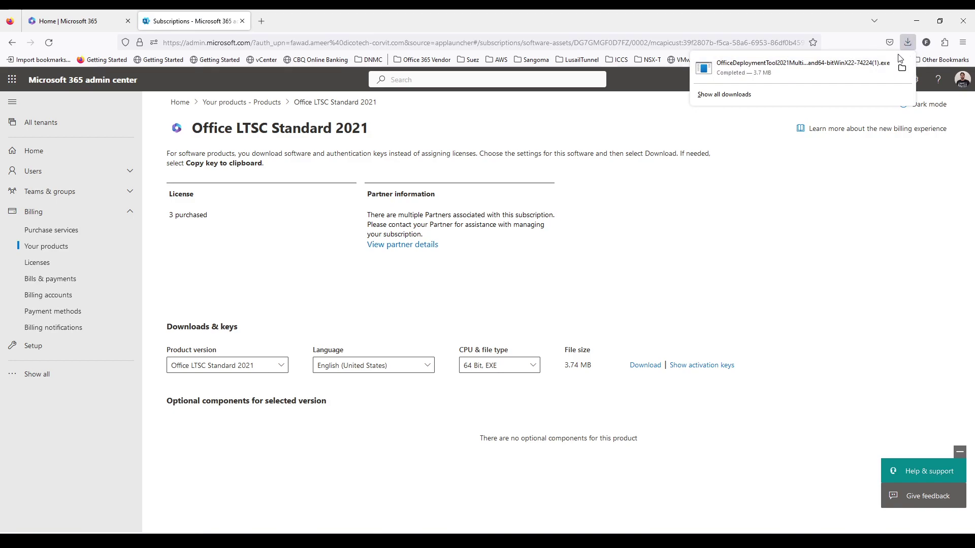
click(834, 223)
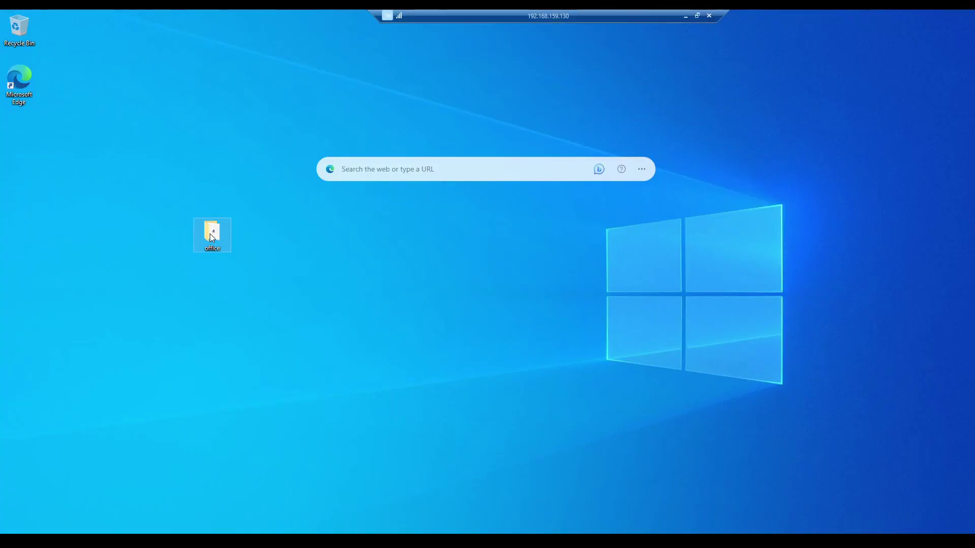
Step: Run the Office Deployment Tool, accept its license, and extract its files into the office folder
double_click(213, 238)
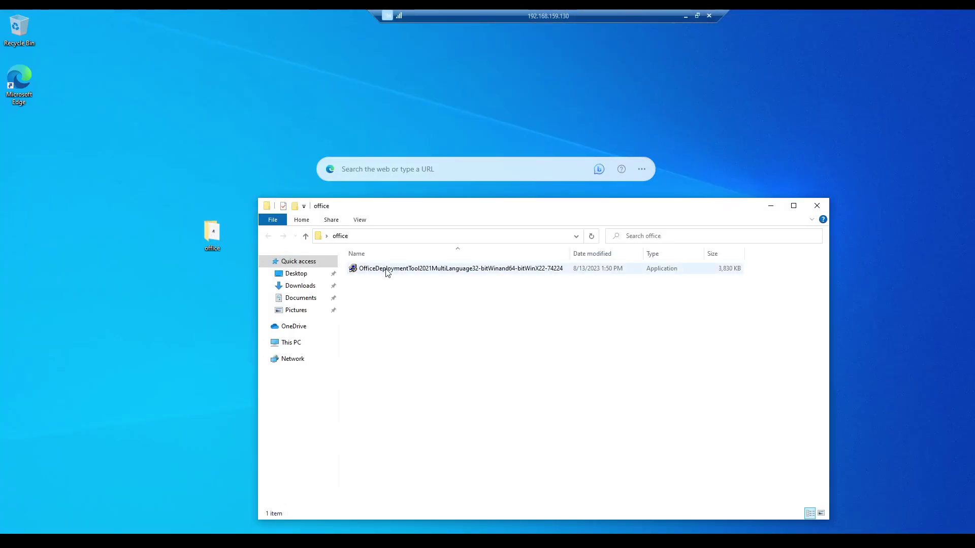
click(385, 272)
right_click(386, 273)
click(409, 277)
click(434, 350)
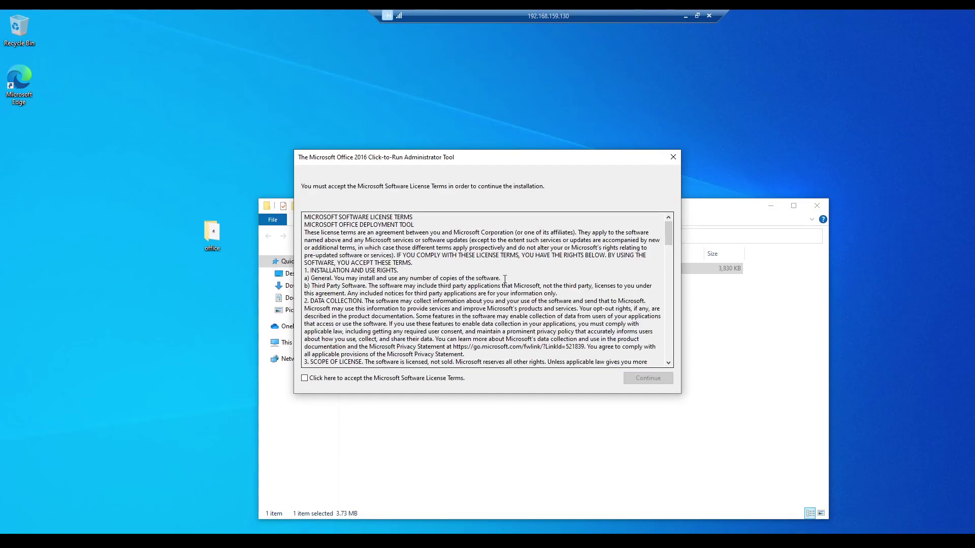
click(364, 381)
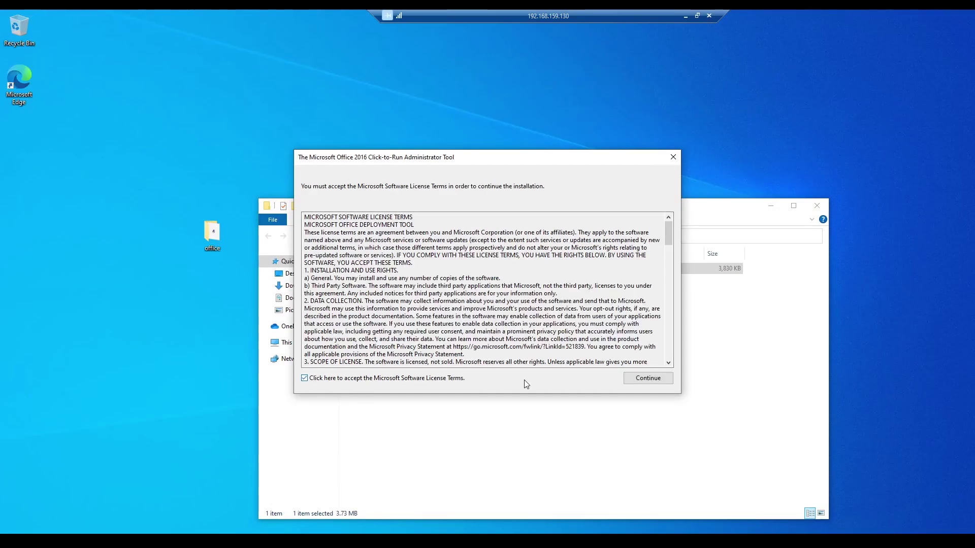
click(635, 386)
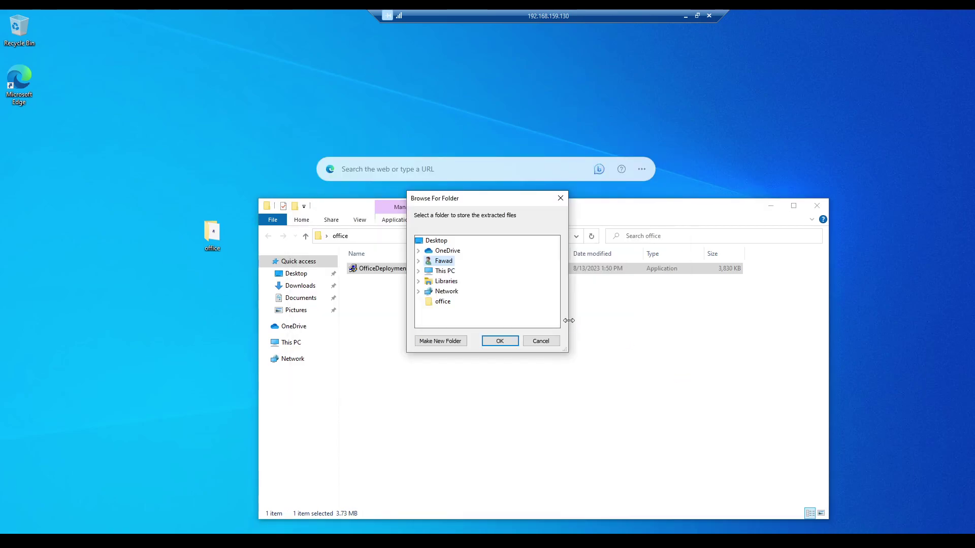
click(441, 302)
click(498, 341)
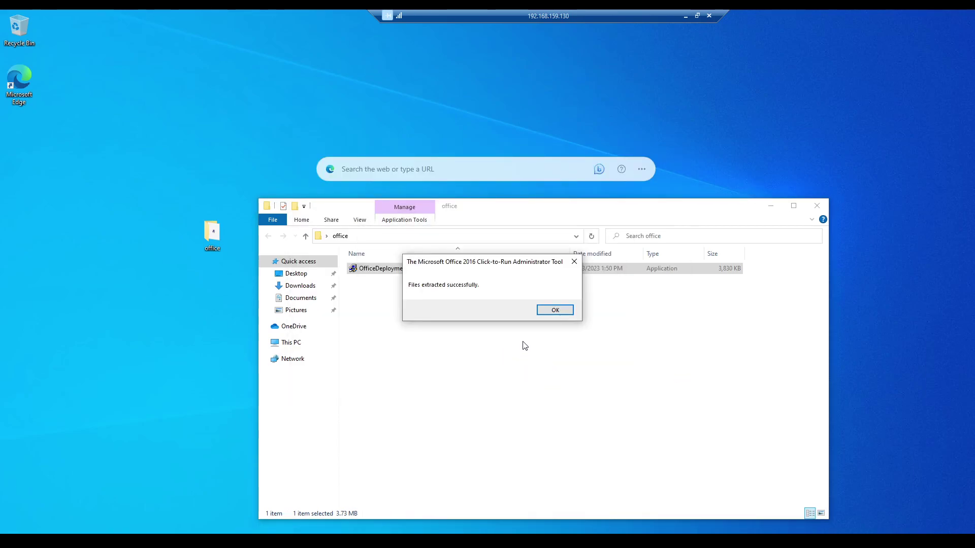
click(558, 311)
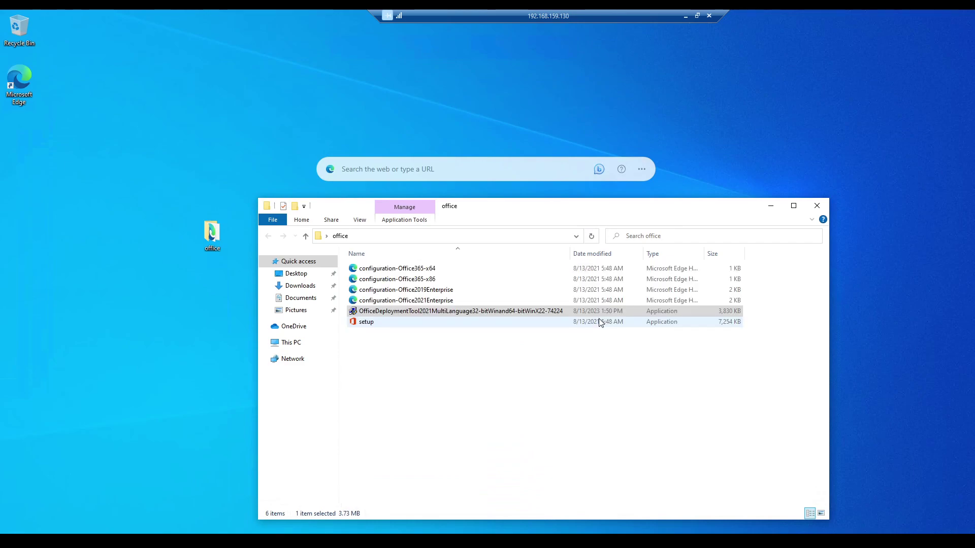
Step: Review the configuration-Office2021Enterprise and Office2019Enterprise sample files, then minimize the remote session
click(443, 379)
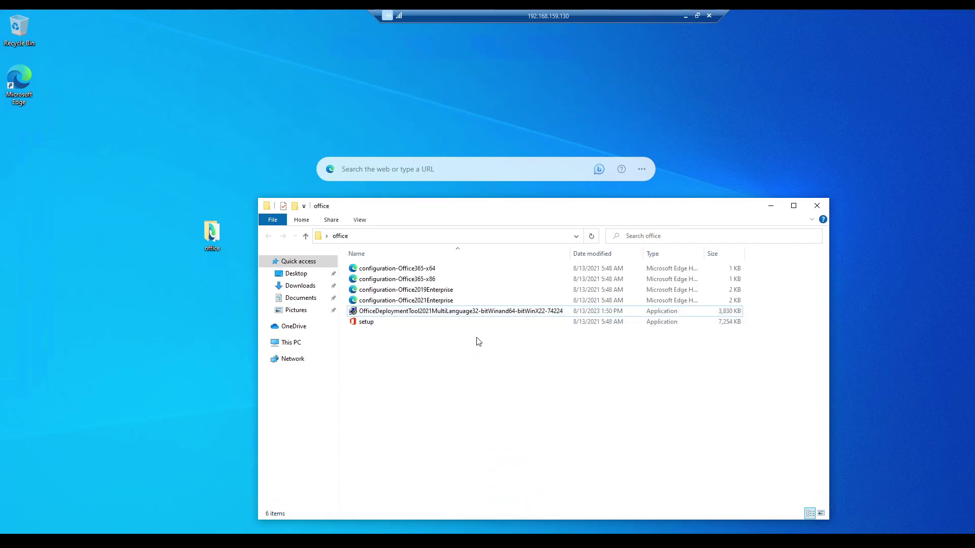
click(421, 303)
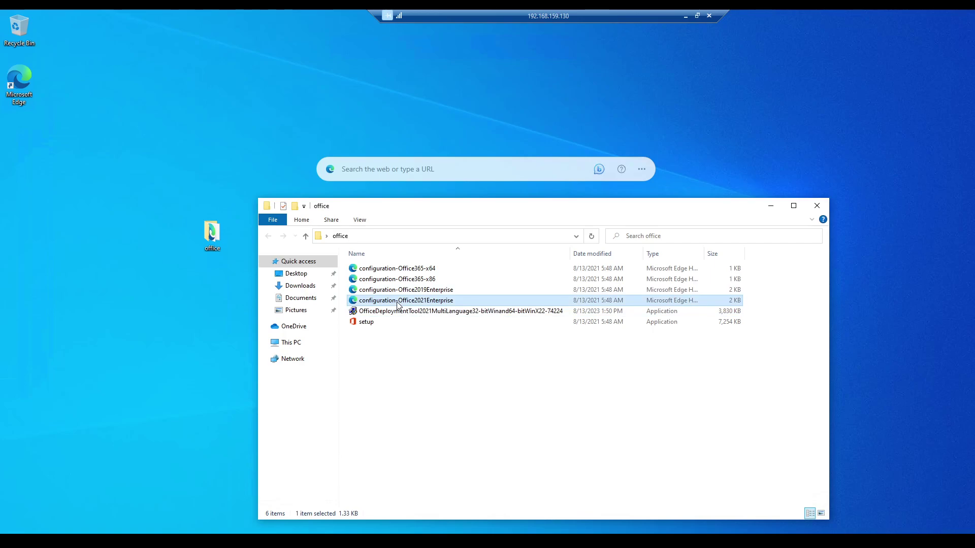
click(428, 292)
click(420, 302)
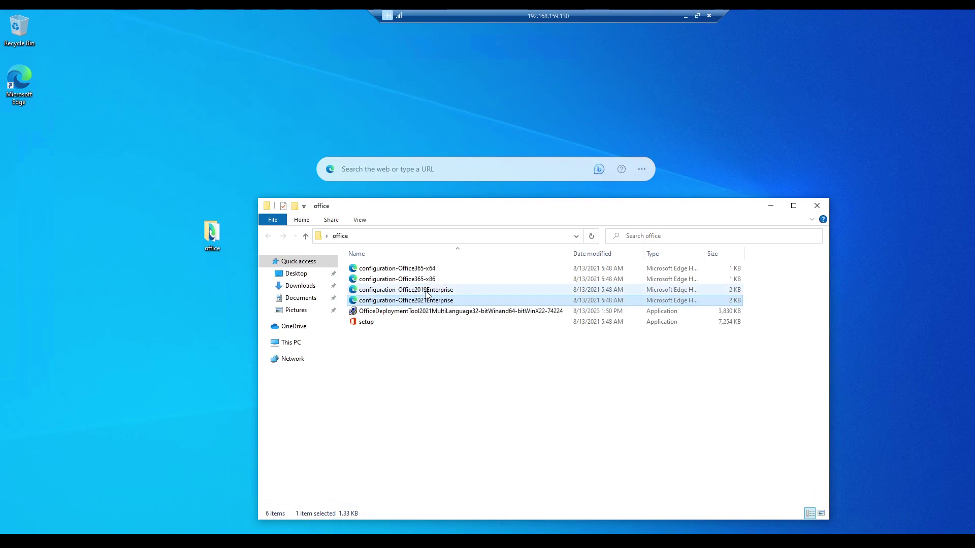
click(429, 292)
click(686, 17)
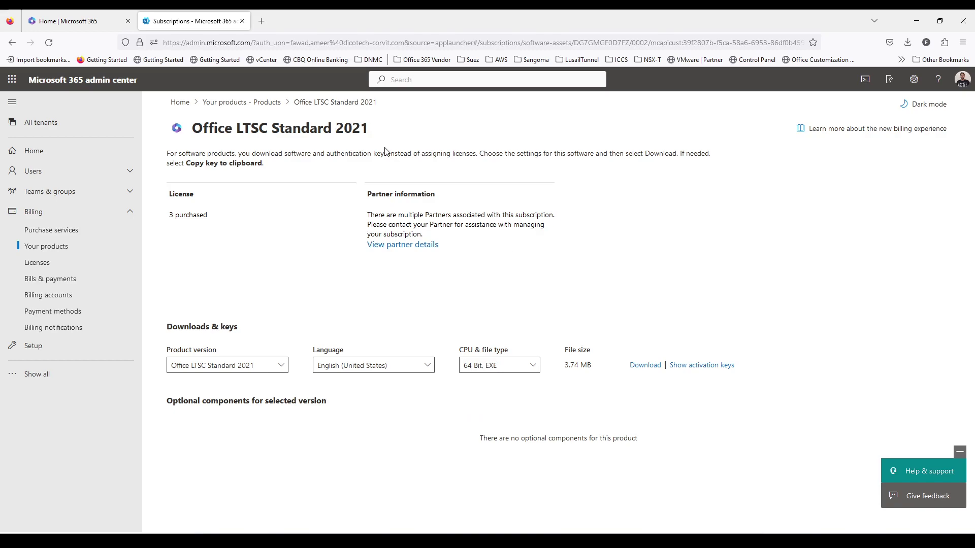
Step: Search Google for 'office customization tool' in a new tab and open the tool's page
click(262, 21)
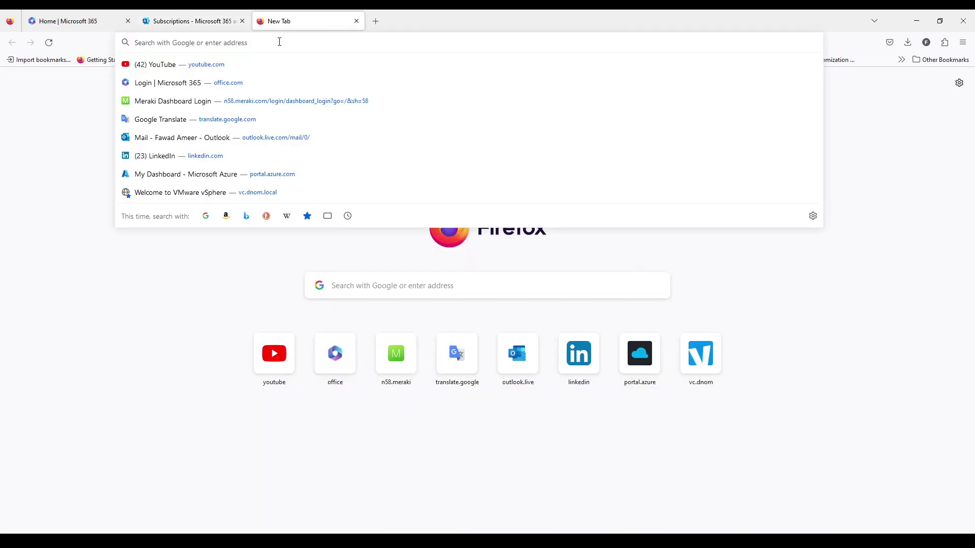
text(office customization tool)
key(Down)
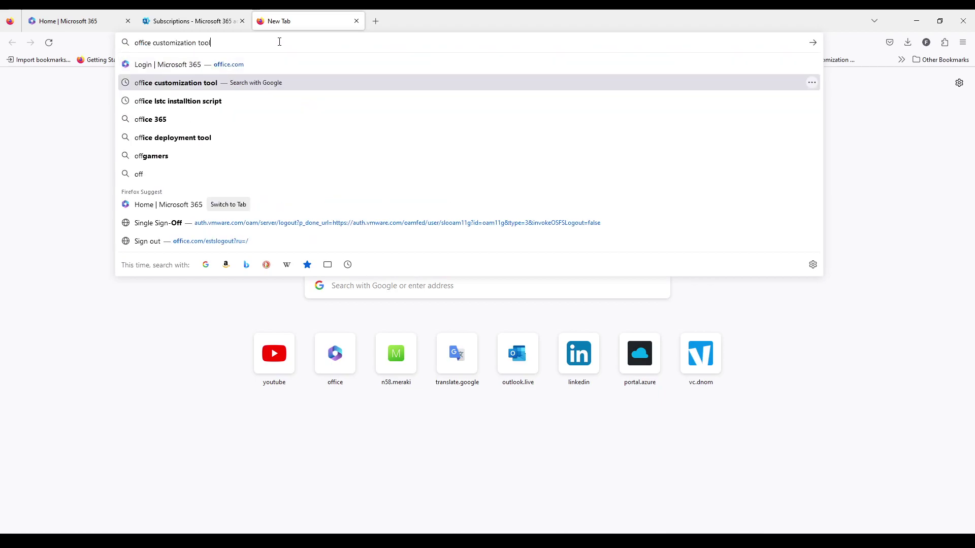
key(Return)
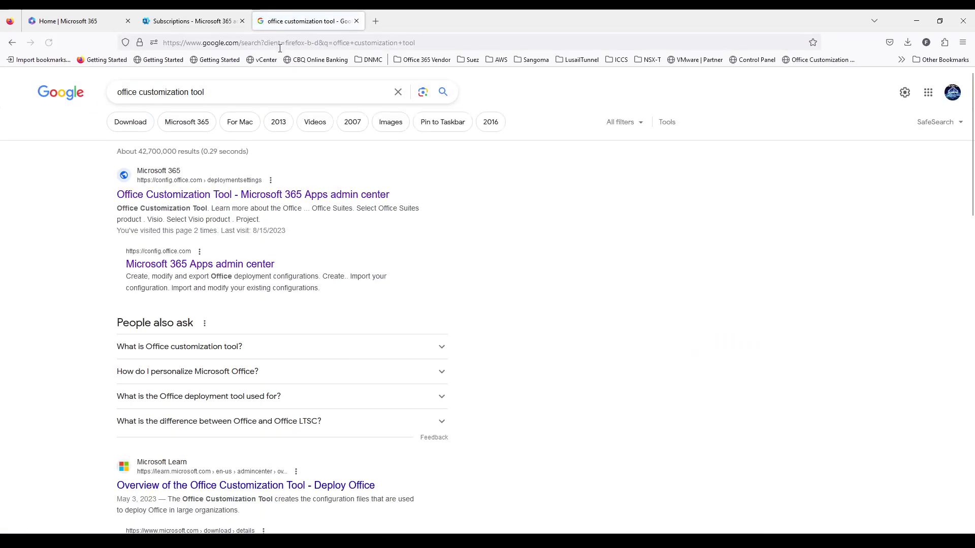
click(222, 198)
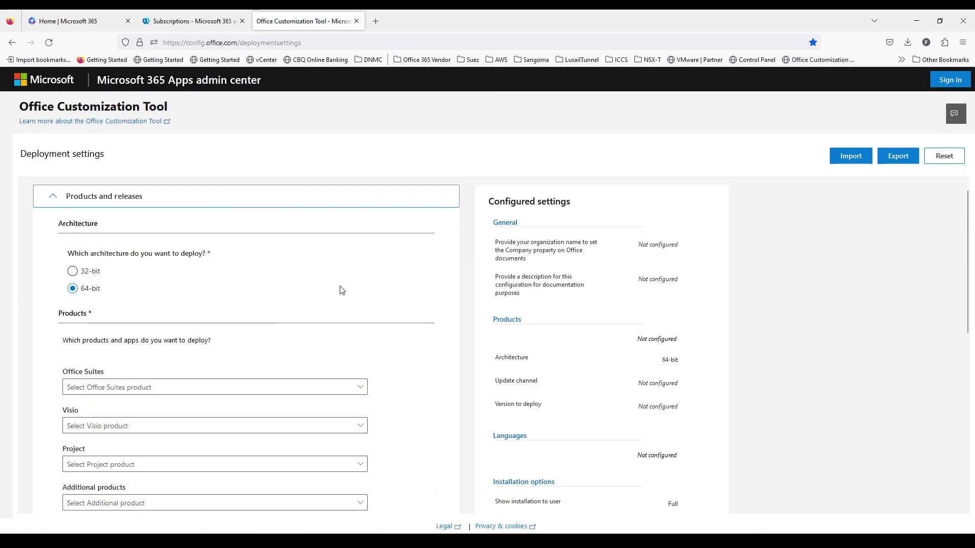
Step: Choose Office LTSC Standard 2021 - Volume License under Office Suites, keeping the LTSC 2021 Perpetual Enterprise channel
scroll(250, 253, down, 1)
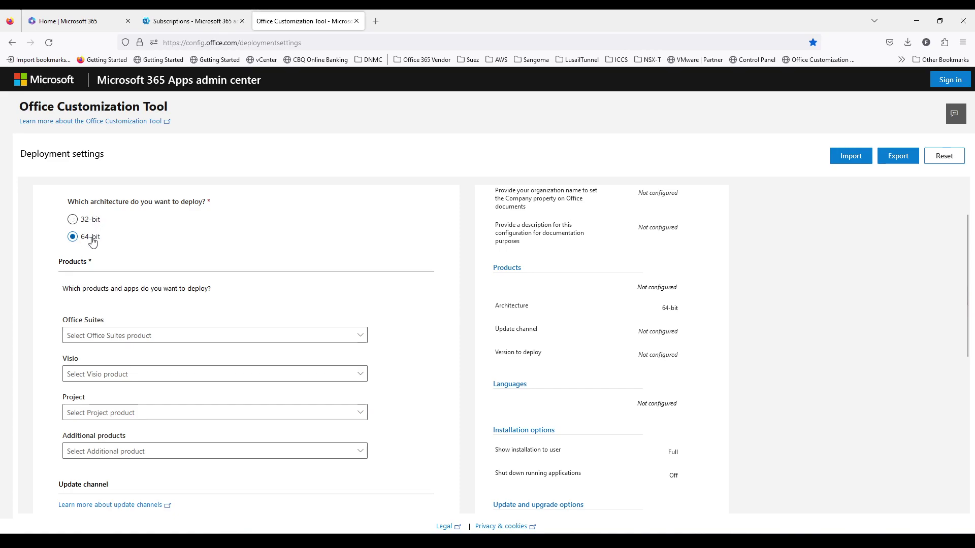
scroll(249, 263, down, 2)
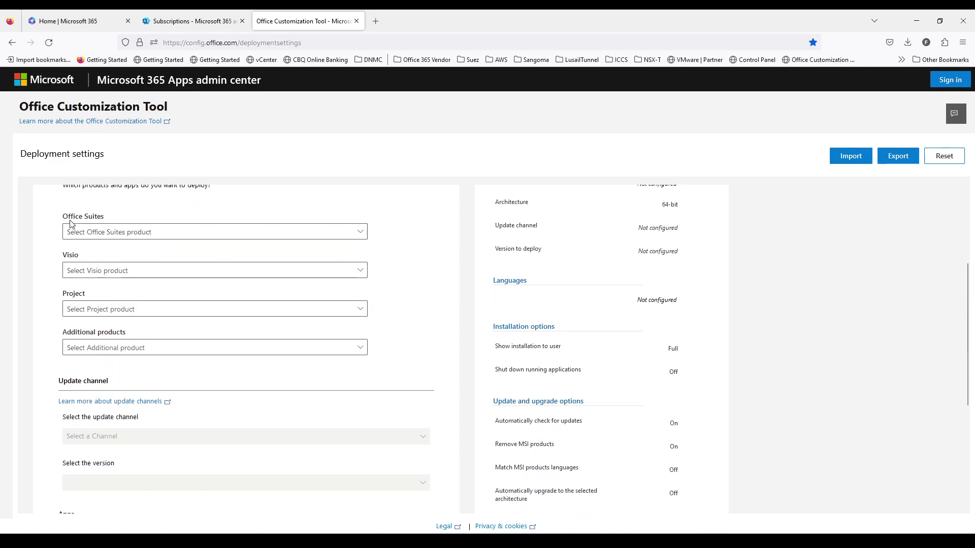
click(133, 235)
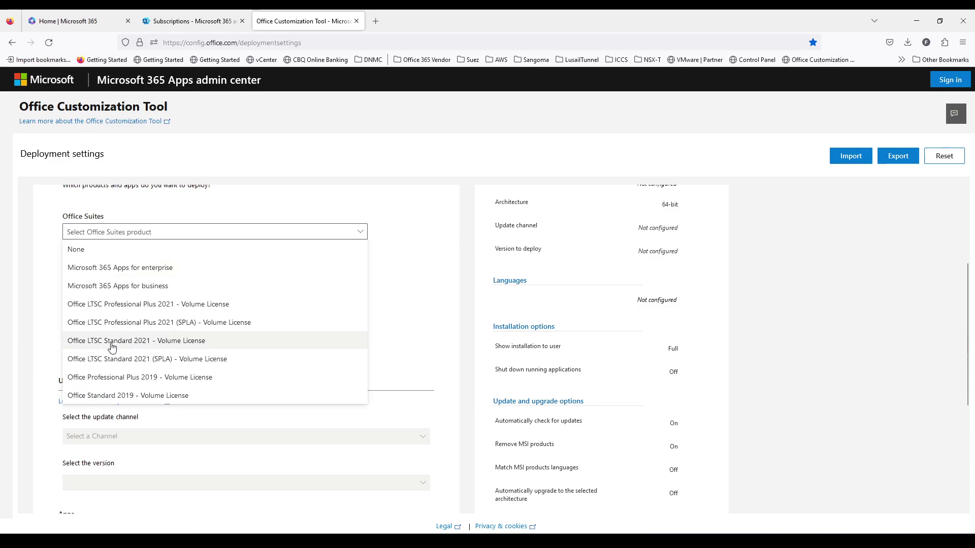
click(120, 346)
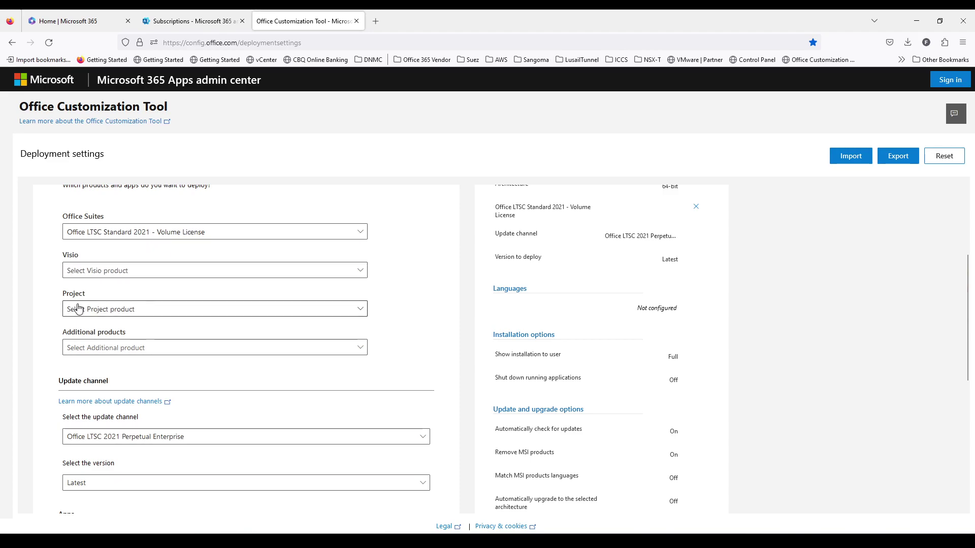
scroll(420, 313, down, 3)
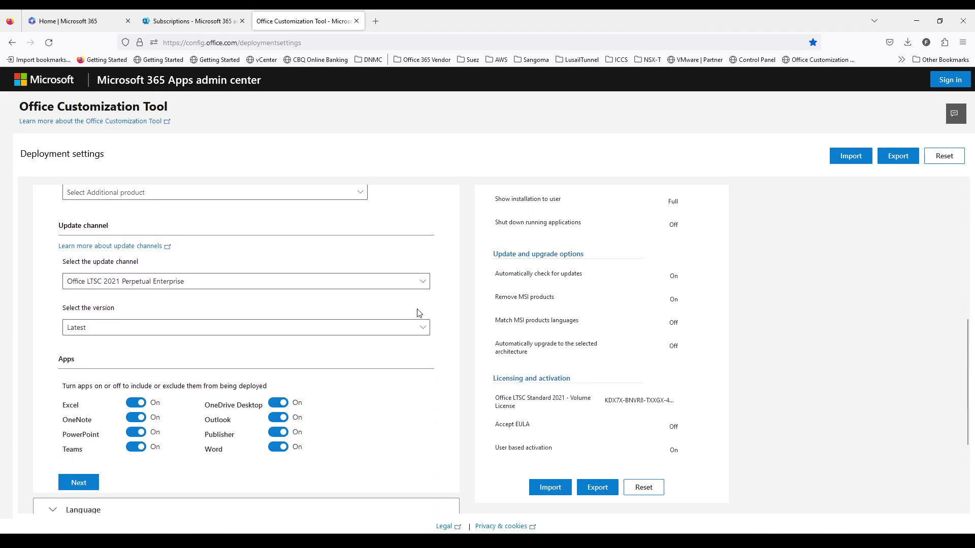
click(128, 287)
click(128, 287)
scroll(437, 305, down, 3)
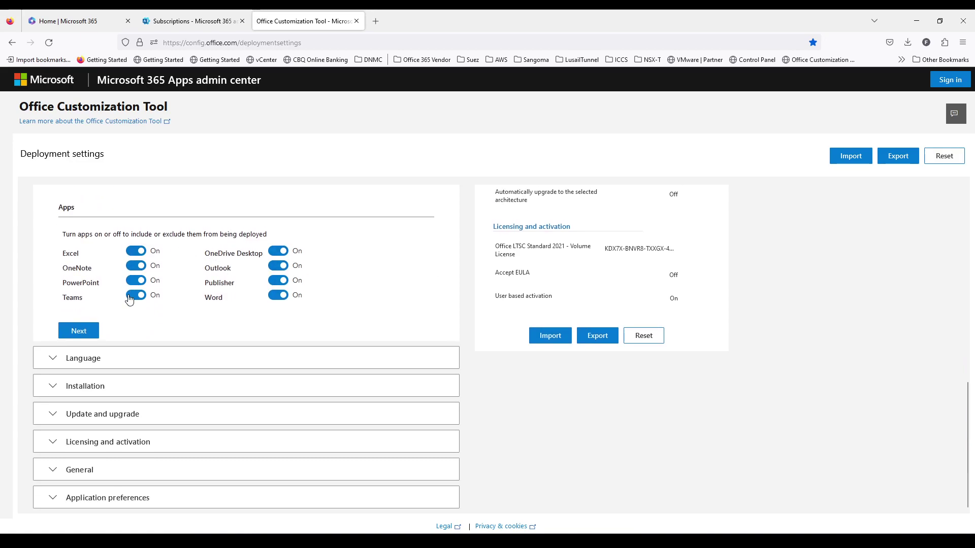
click(79, 330)
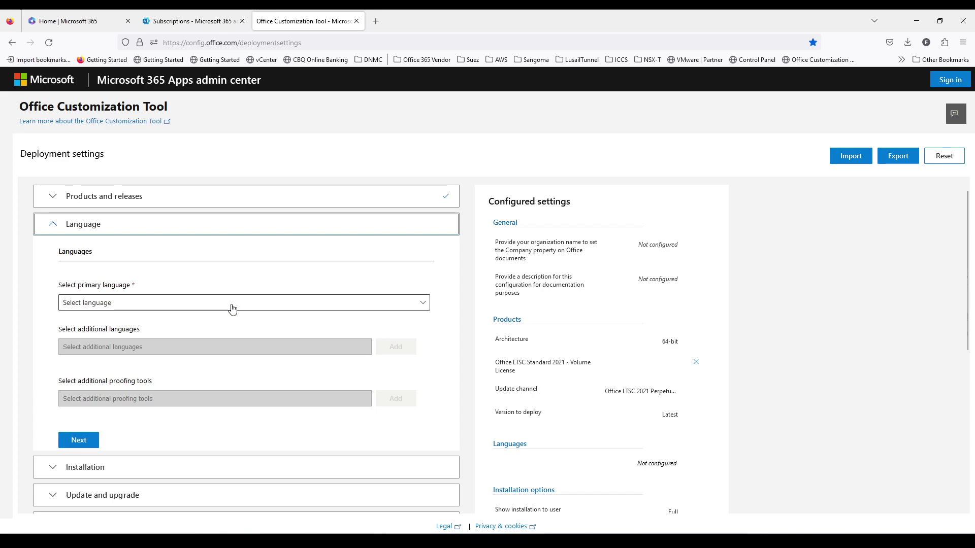
Step: Set English (United States) as the primary language
click(232, 304)
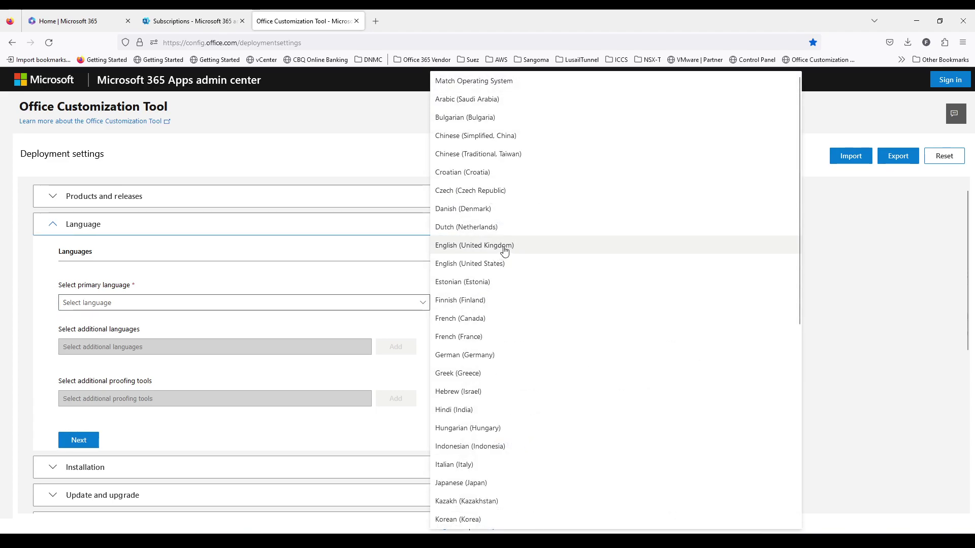
click(490, 267)
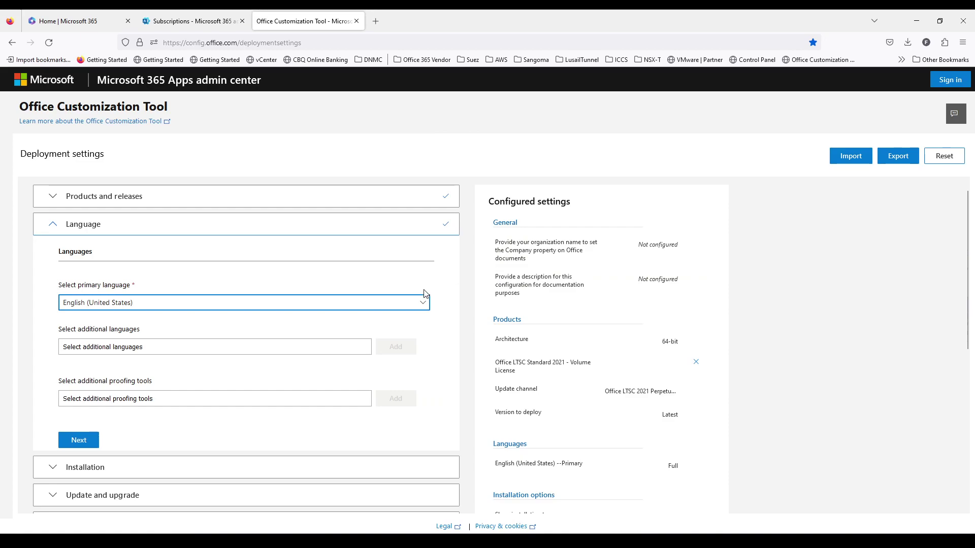
click(79, 440)
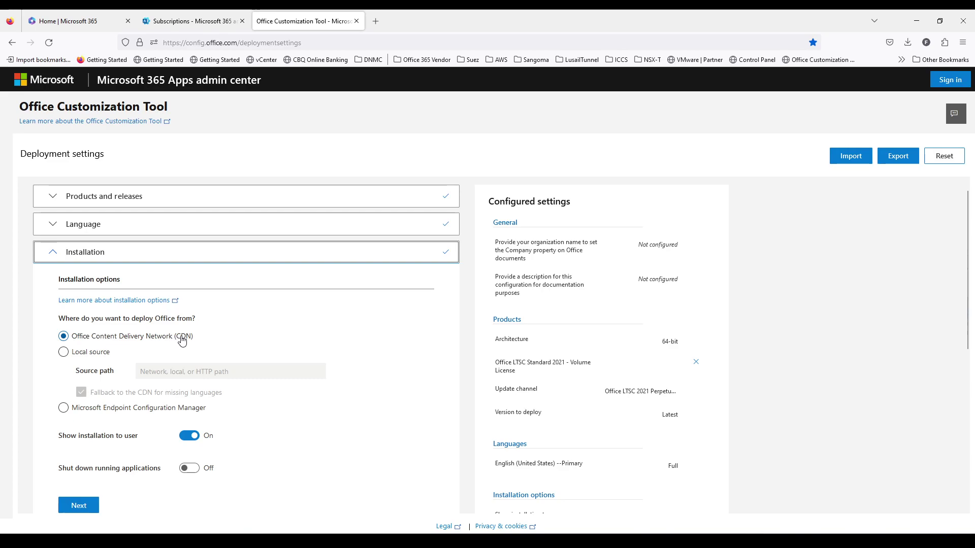
Step: Keep CDN installation and turn off uninstalling existing MSI versions of Office
click(80, 506)
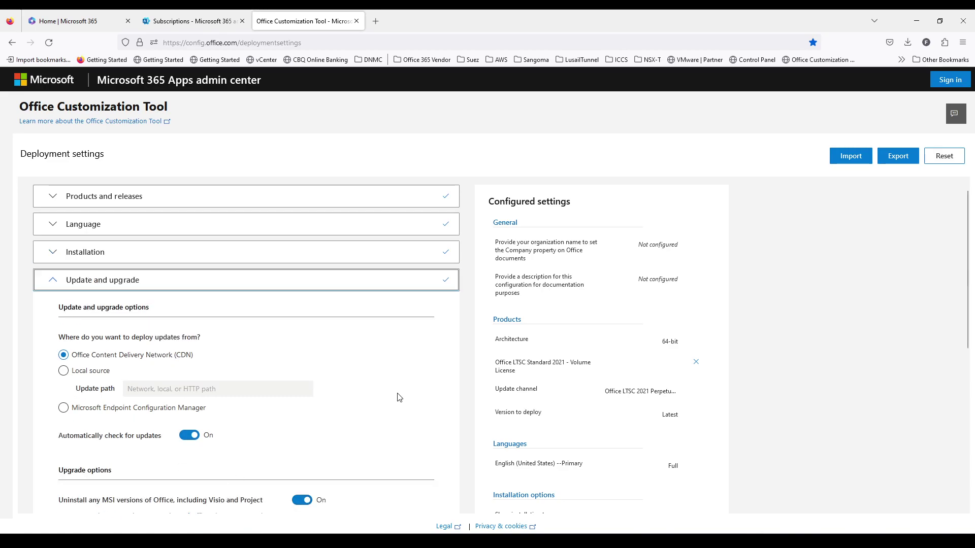
scroll(415, 368, down, 2)
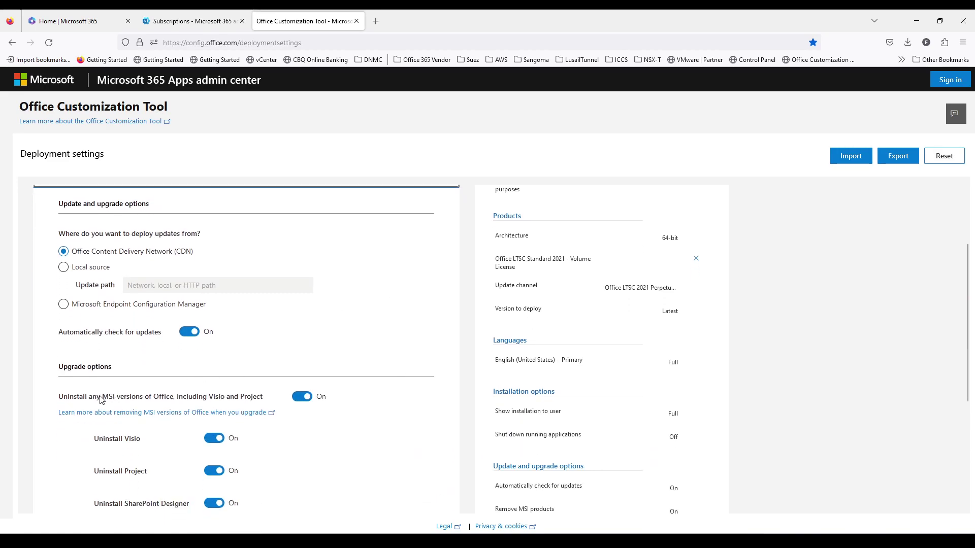
click(301, 396)
scroll(431, 394, down, 2)
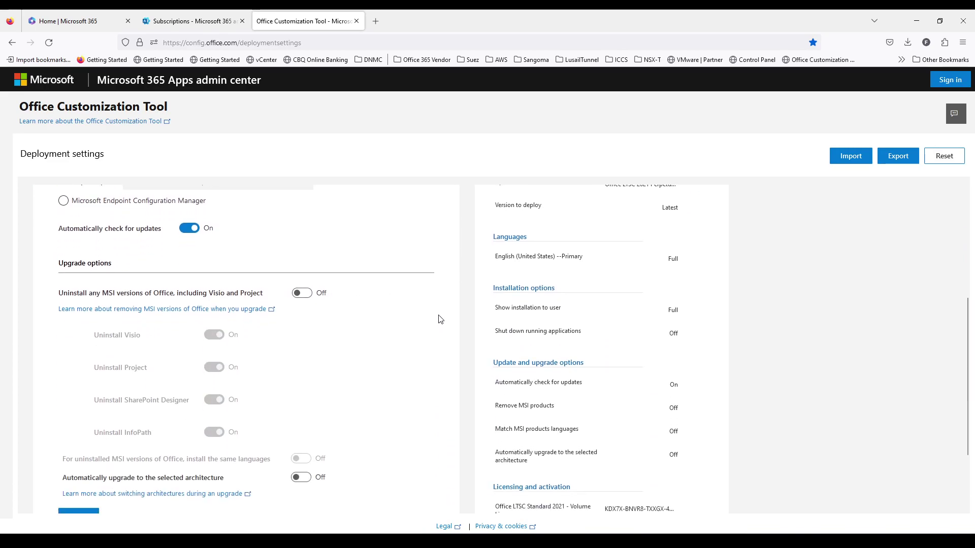
scroll(440, 320, down, 2)
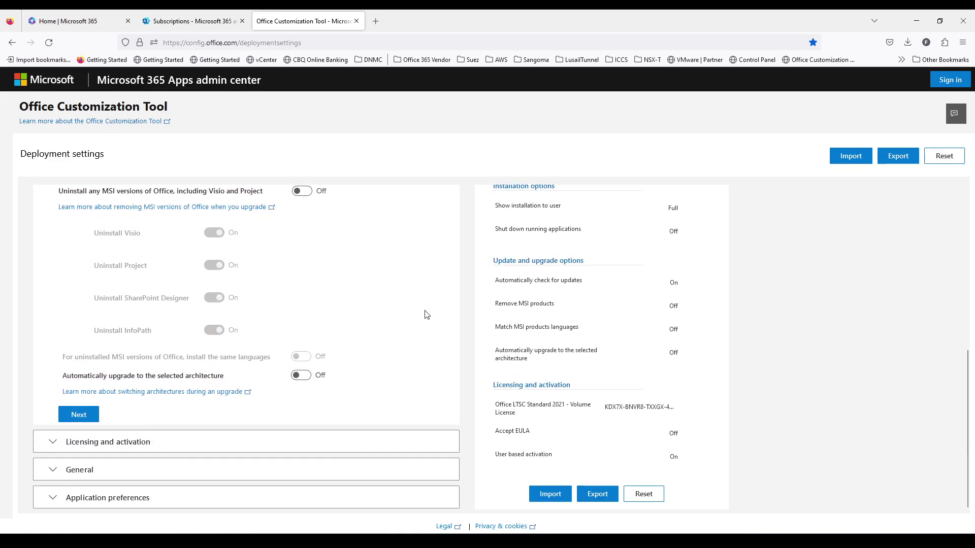
Step: Keep KMS user-based licensing after checking the activation keys on the subscription page
click(78, 415)
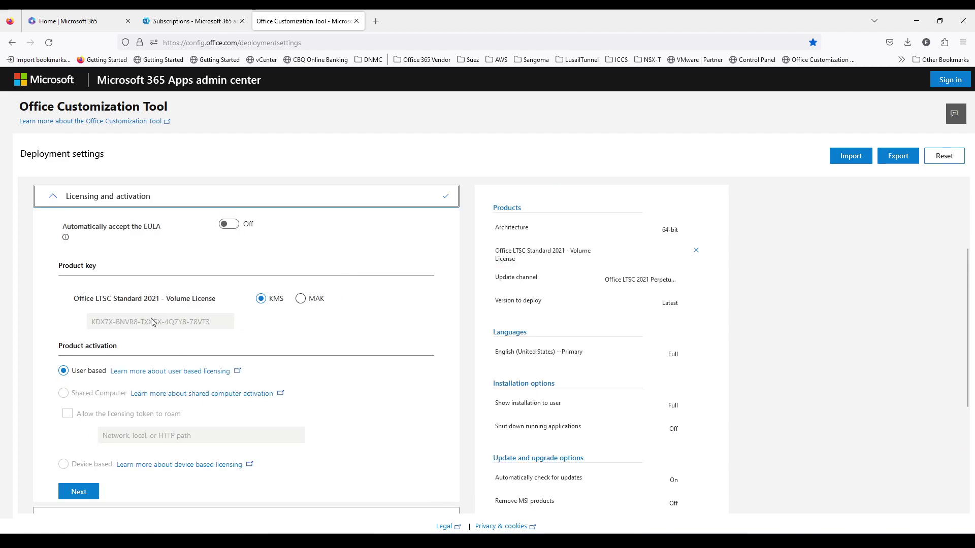
click(203, 22)
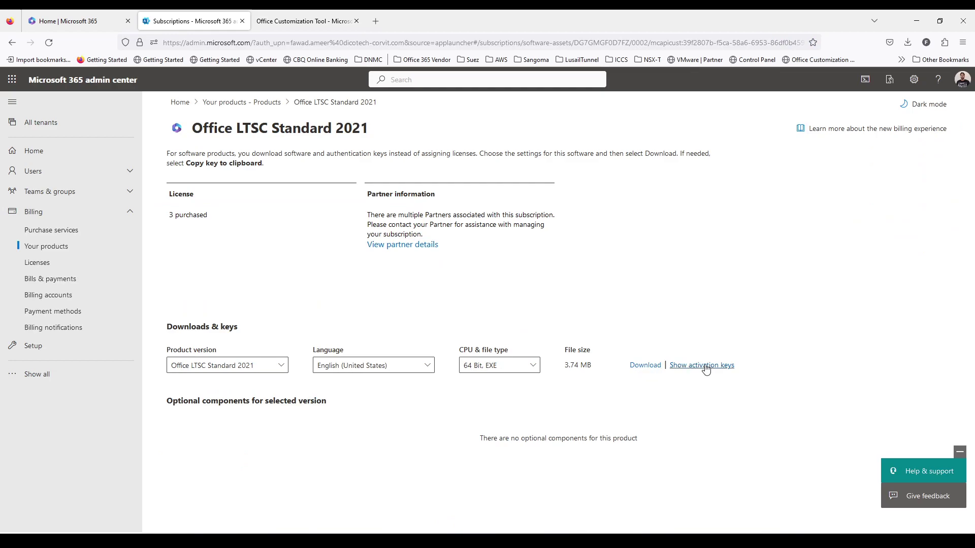
click(335, 23)
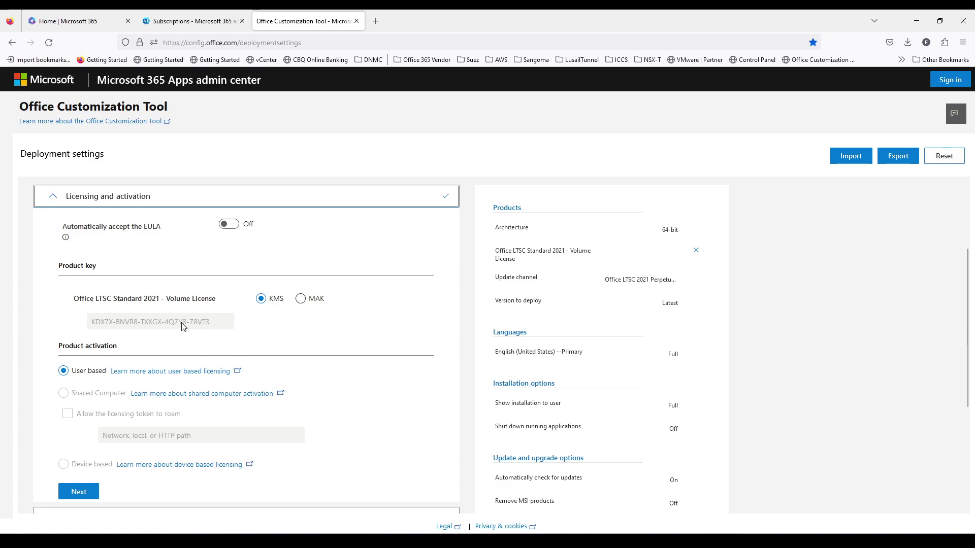
click(80, 493)
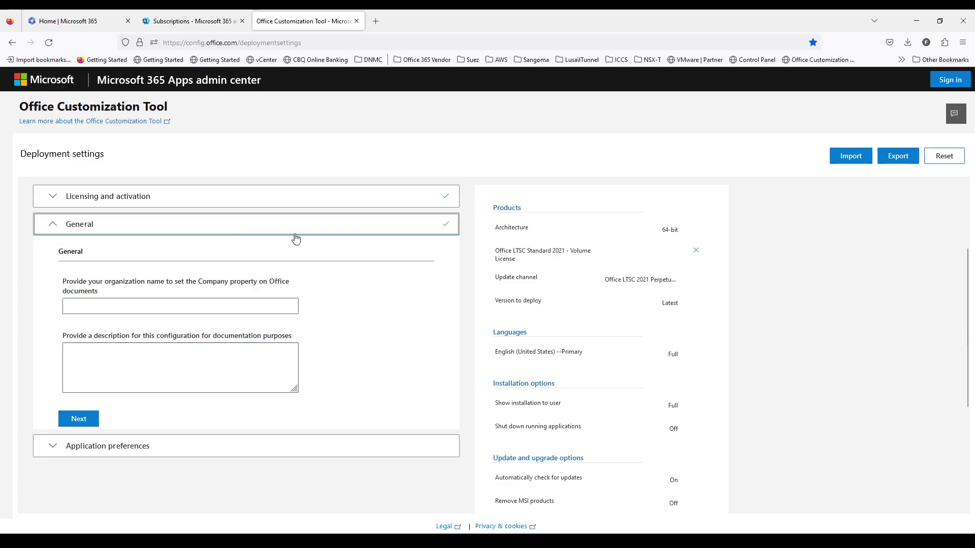
Step: Enter Future On Cloud as the organization name and reuse it as the configuration description
click(111, 308)
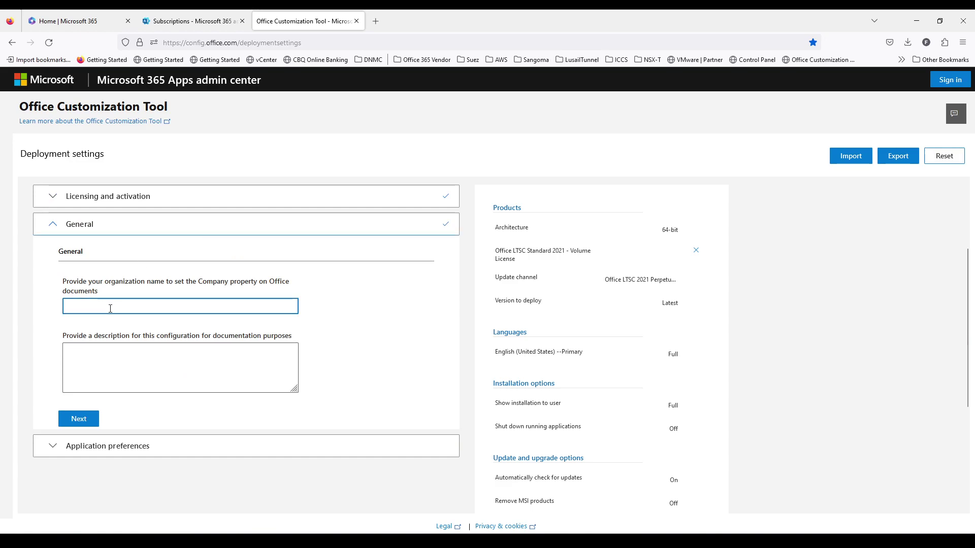
text(Future On Cloud)
drag(141, 308, 46, 307)
key(ctrl+c)
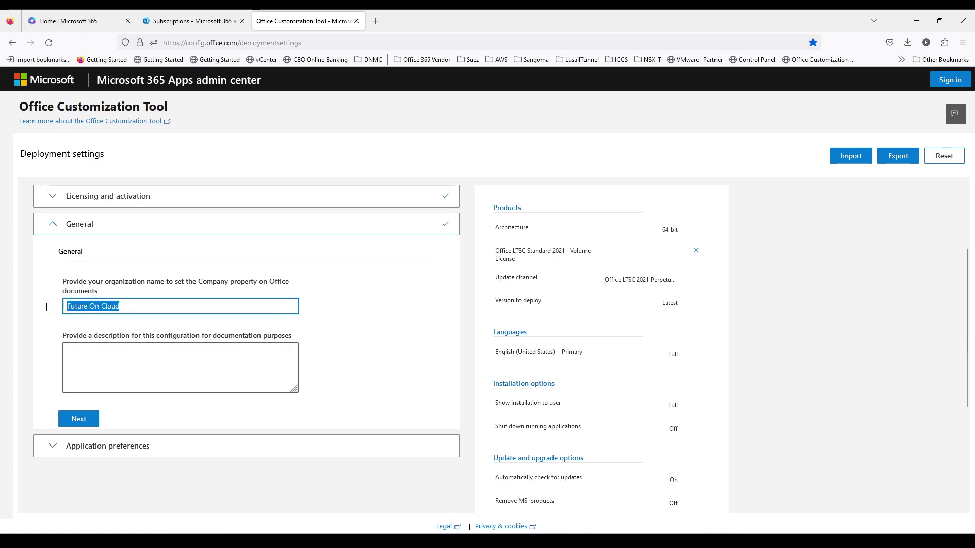
click(117, 358)
key(ctrl+v)
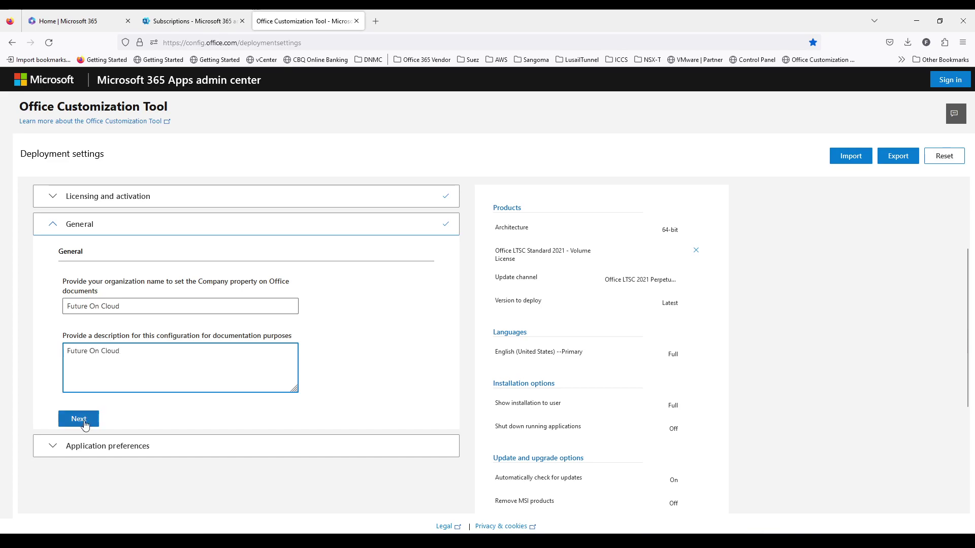
click(84, 422)
Step: Finish the Application preferences section without changes
scroll(452, 334, down, 1)
scroll(444, 331, down, 5)
click(81, 500)
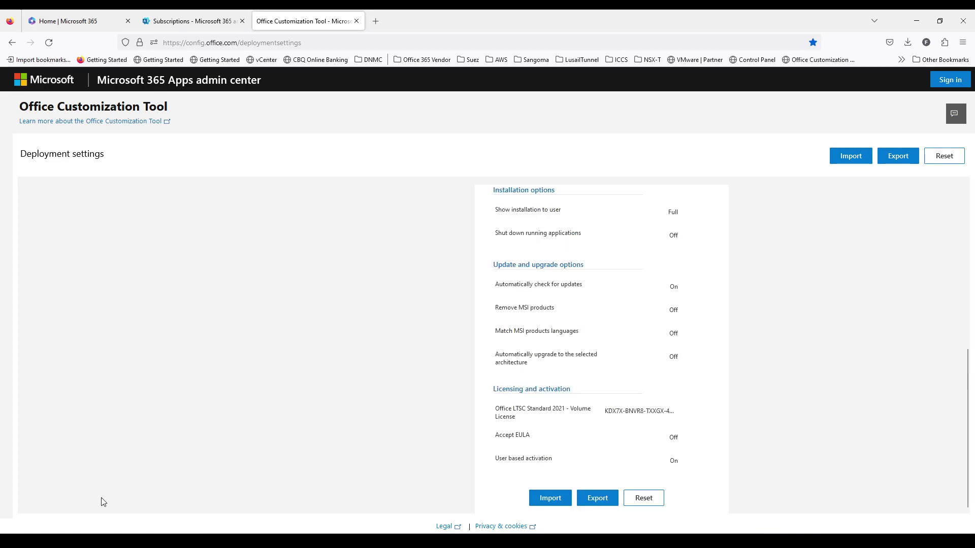
scroll(614, 301, up, 6)
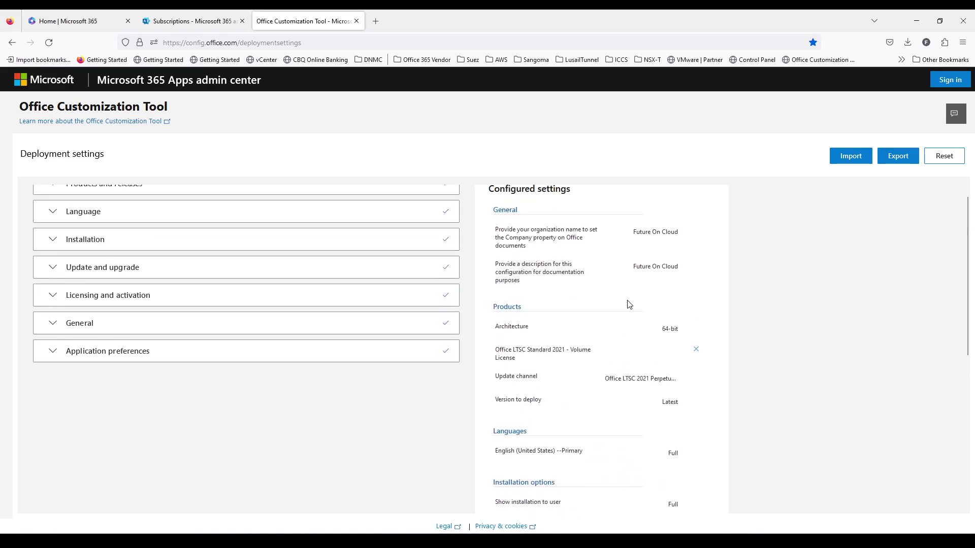
scroll(619, 358, down, 6)
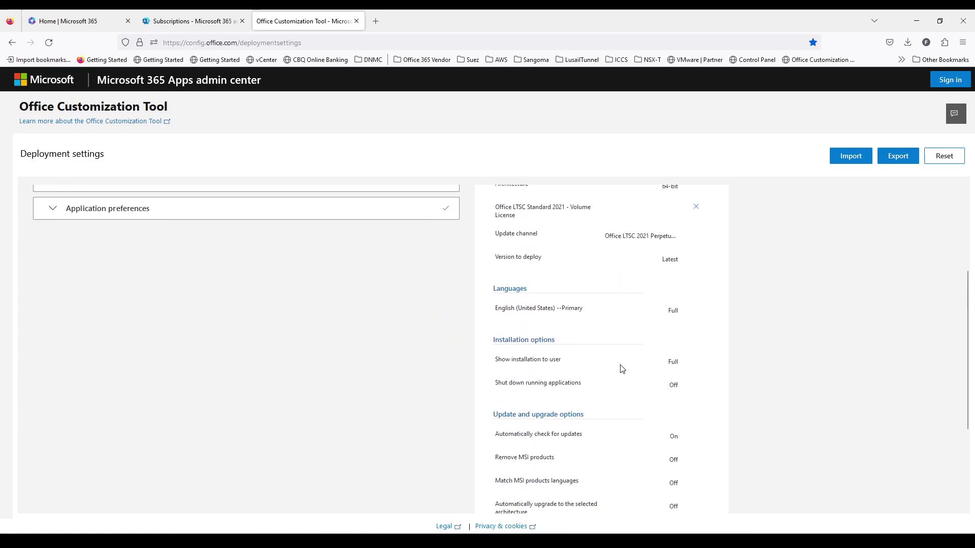
Step: Start the export and make Office Open XML the default file formats
click(593, 502)
click(395, 299)
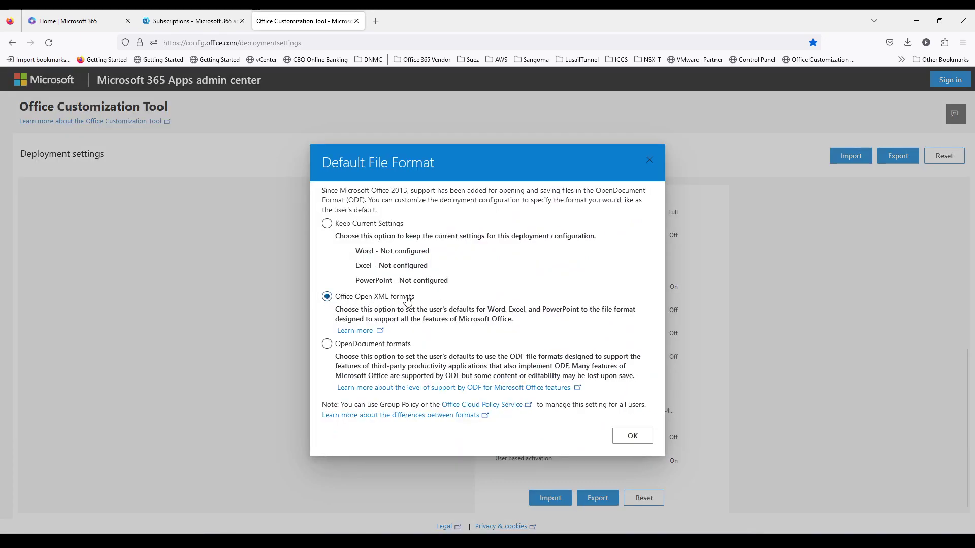
click(633, 438)
Step: Accept the terms, export as Configuration-Office2021Std.xml, and show the file in its folder
click(511, 341)
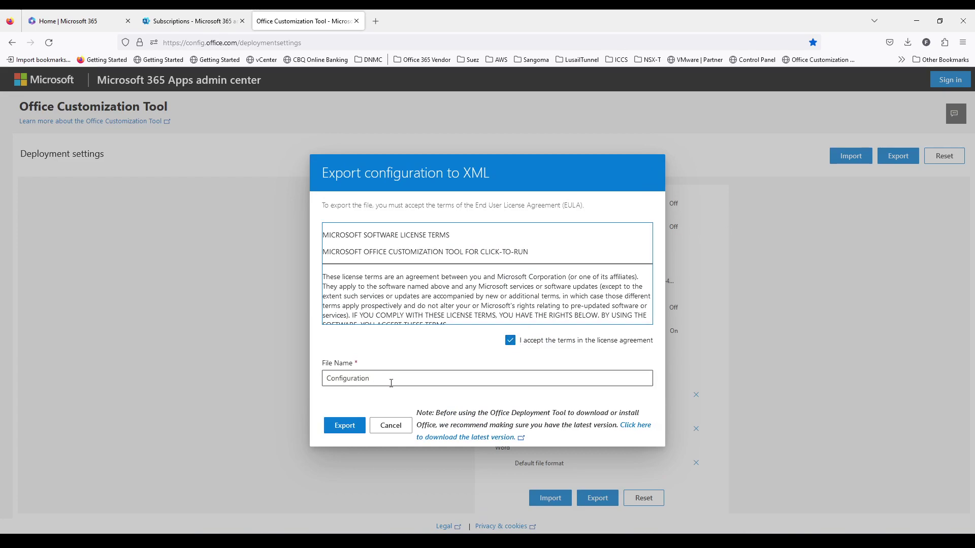
click(391, 384)
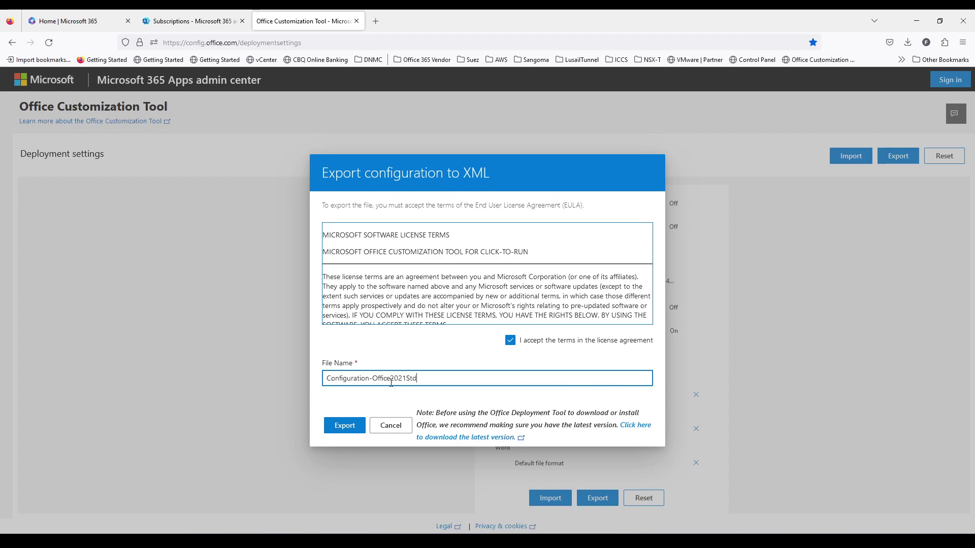
drag(426, 376, 314, 373)
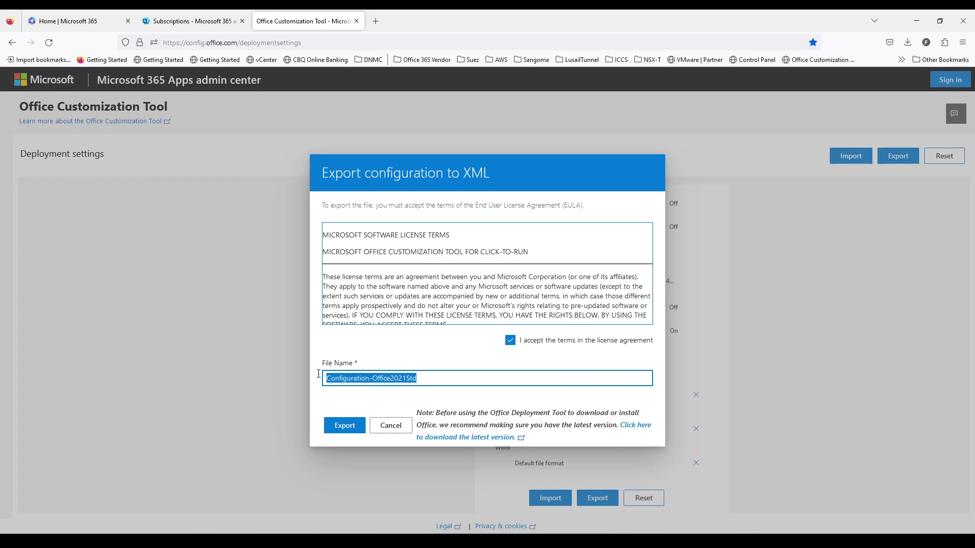
click(350, 430)
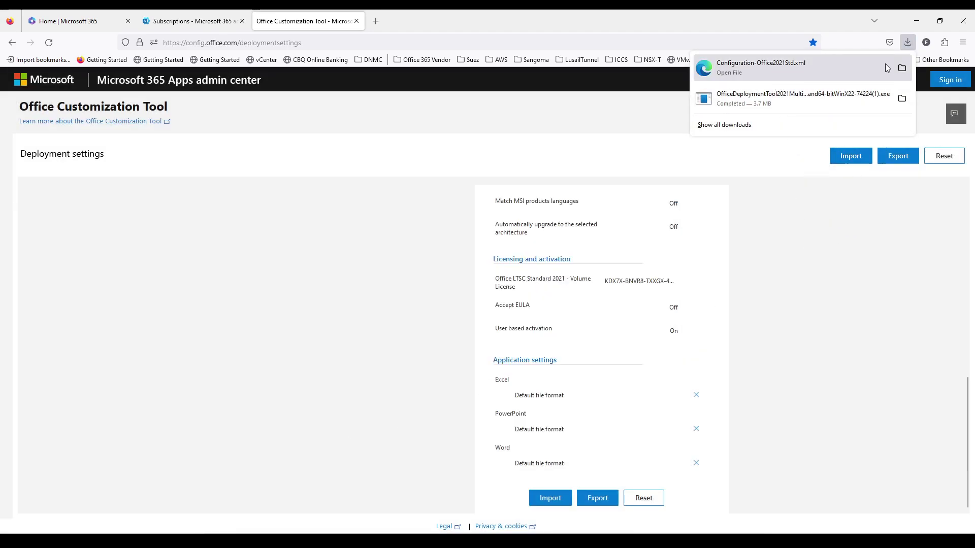
click(902, 68)
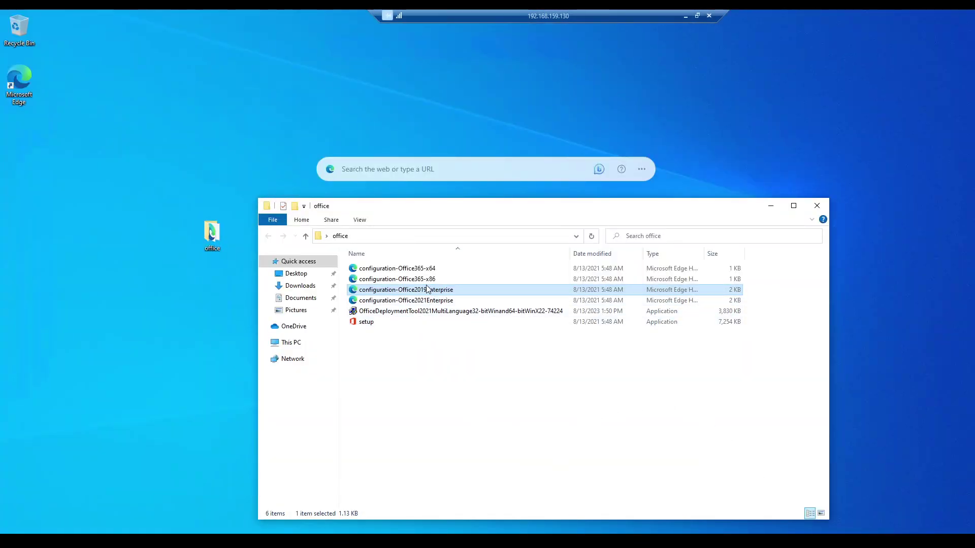
Step: Paste Configuration-Office2021Std.xml into the VM's office folder next to setup.exe
click(406, 342)
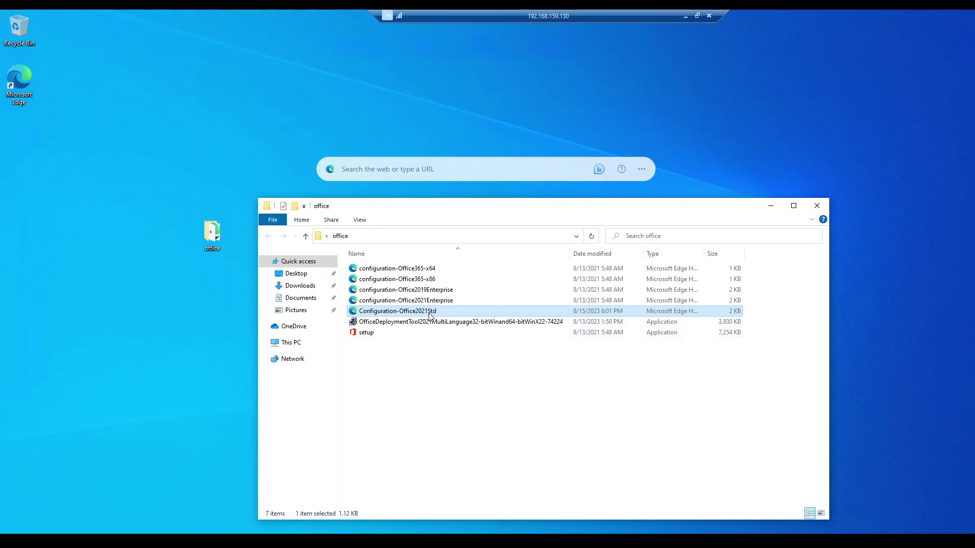
click(37, 511)
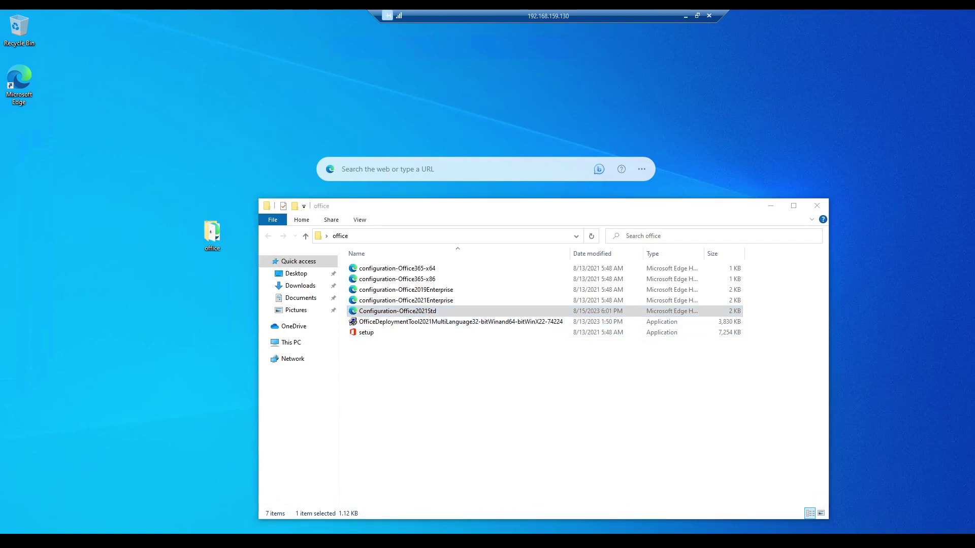
Step: Launch Windows PowerShell as Administrator
key(super)
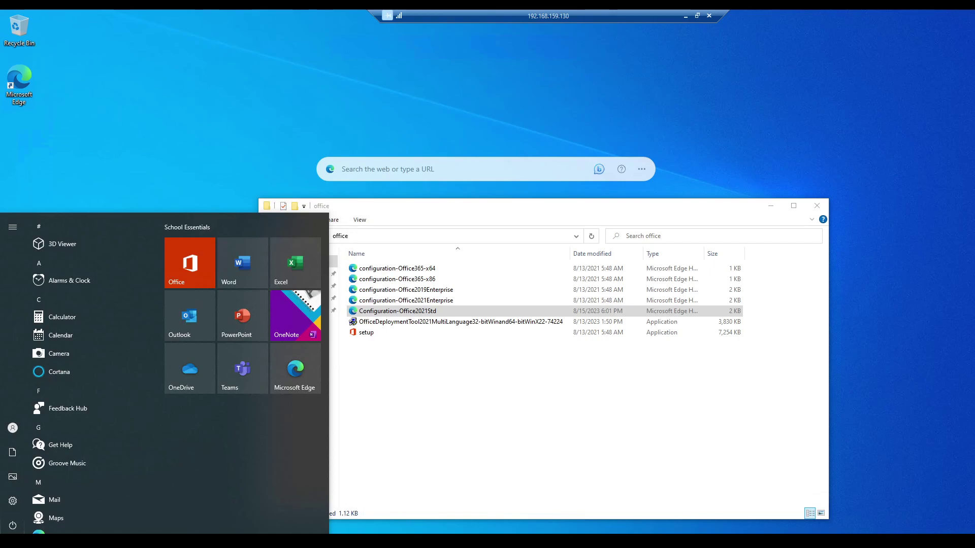
text(power)
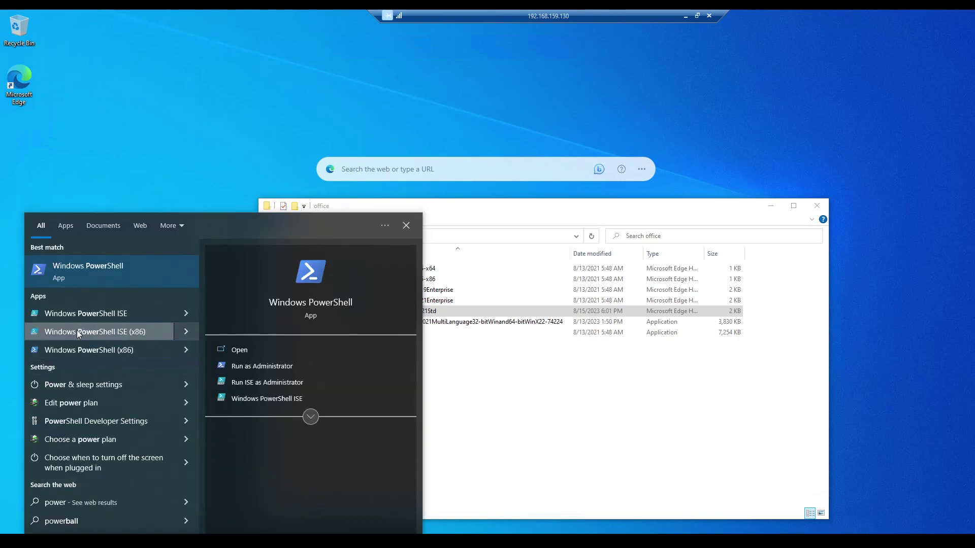
click(252, 367)
click(464, 336)
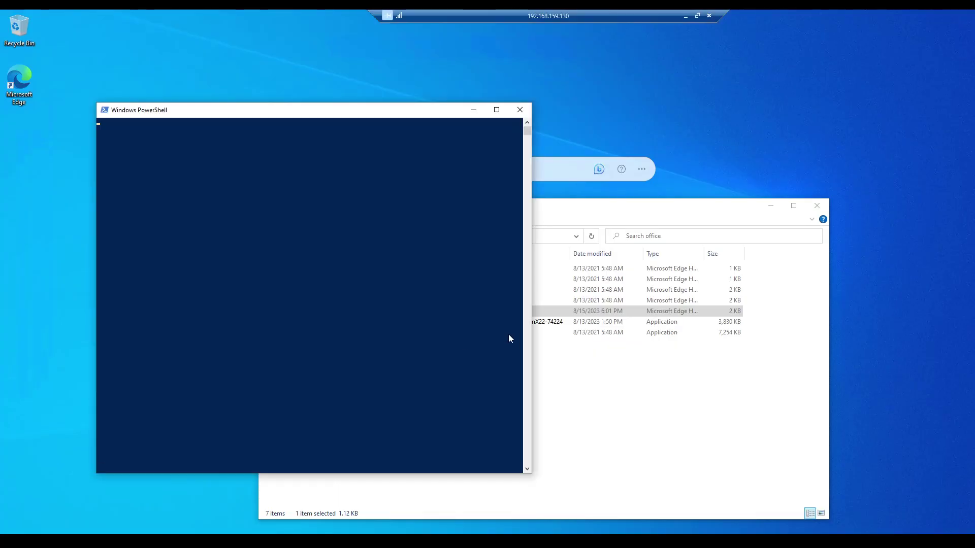
Step: Place the office folder window beside the console and copy its full path
drag(554, 212, 750, 160)
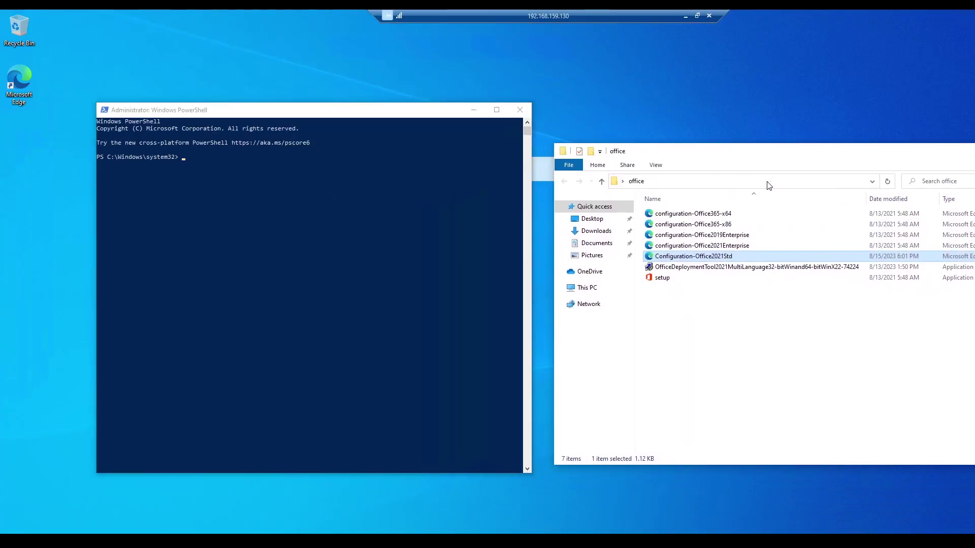
click(788, 183)
right_click(671, 181)
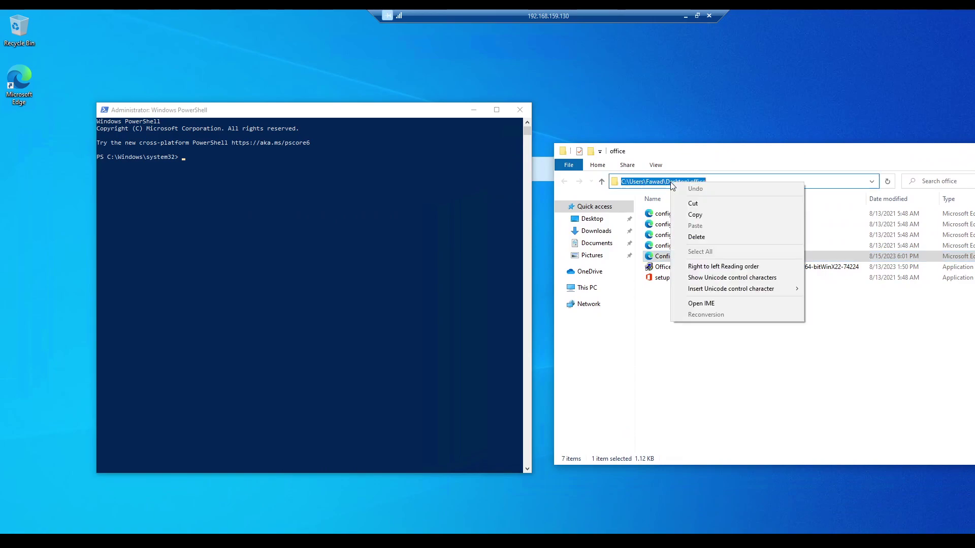
click(701, 216)
Step: Change into the pasted office folder path and list its files with dir
click(291, 177)
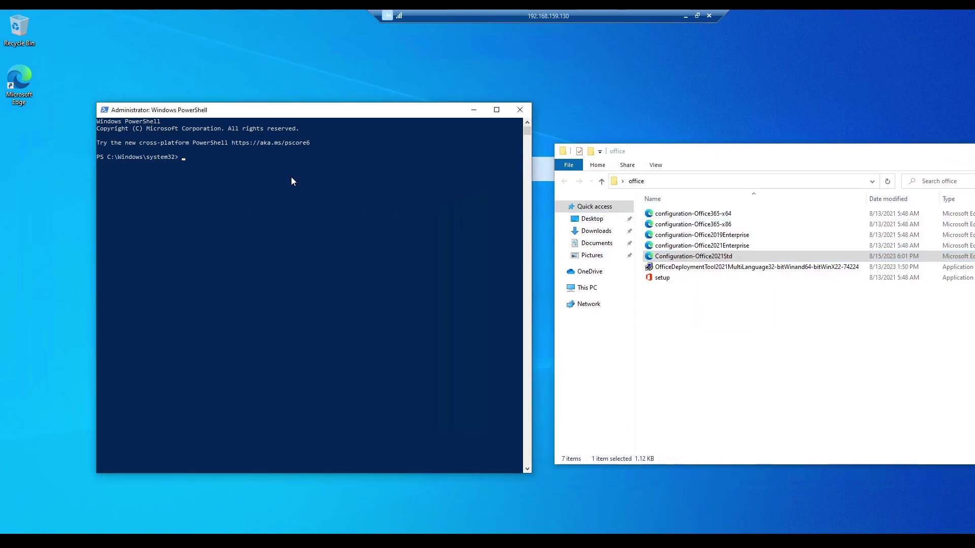
text(cd)
key(ctrl+v)
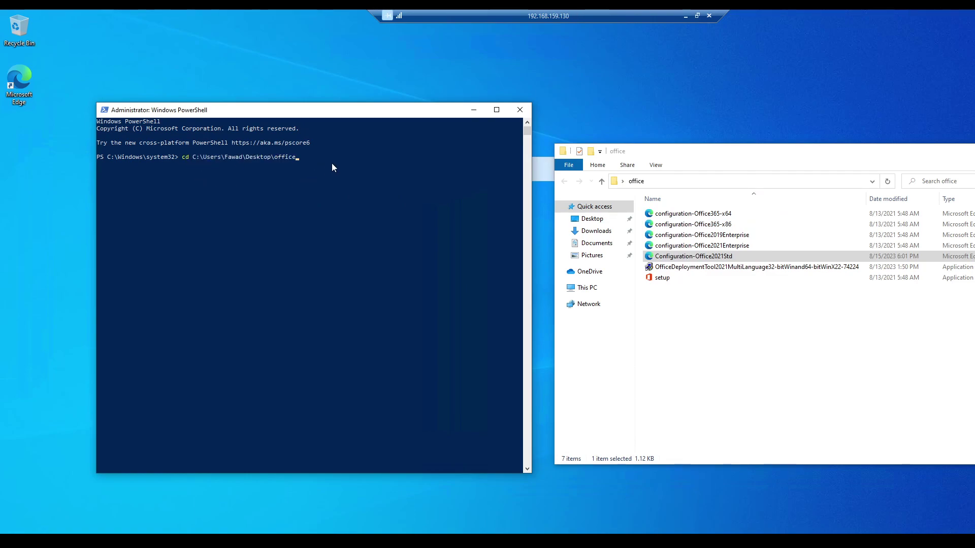
key(Return)
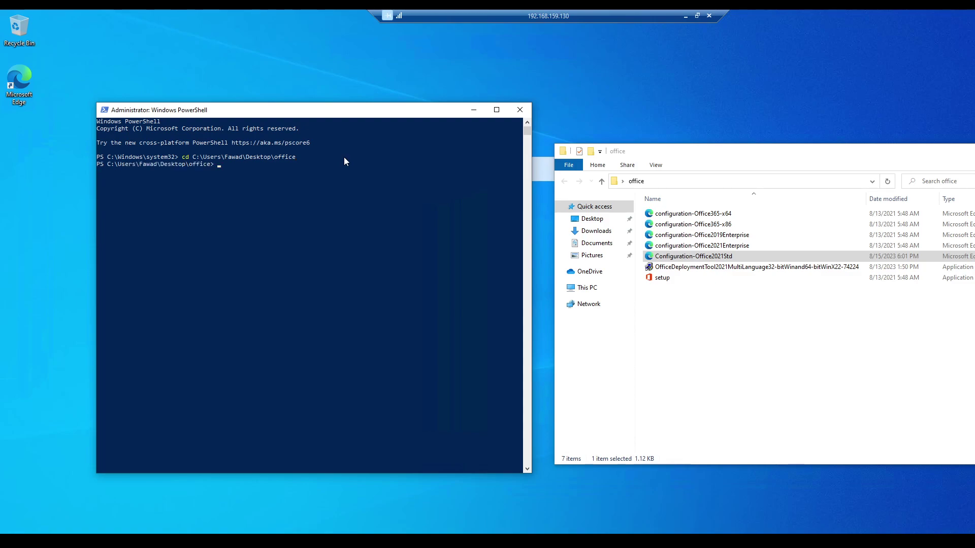
text(dir)
key(Return)
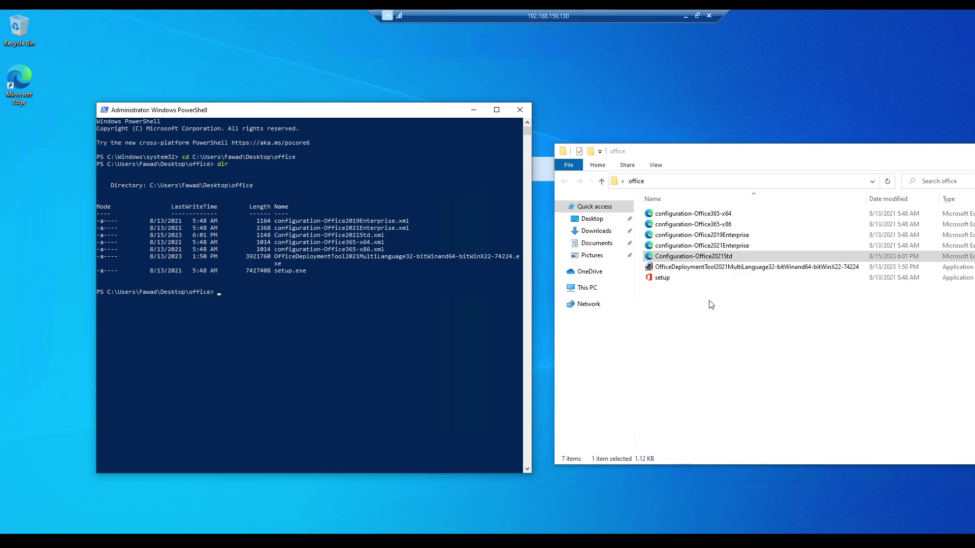
Step: Build the command .\setup.exe /configure \Configuration-Office2021Std.xml using the file name copied from Explorer
click(264, 305)
text(./)
text(se)
key(Tab)
text(/configure \)
click(707, 257)
click(708, 257)
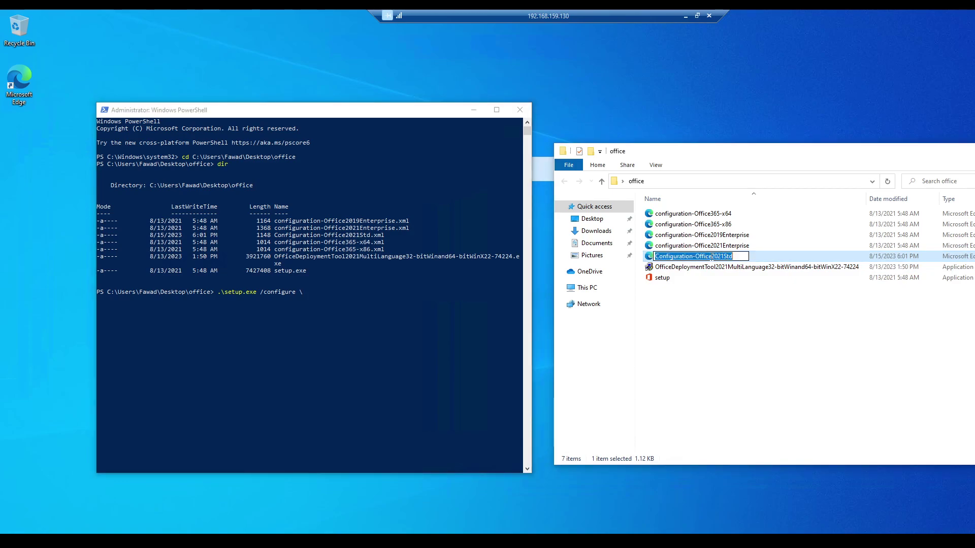
right_click(711, 259)
click(745, 291)
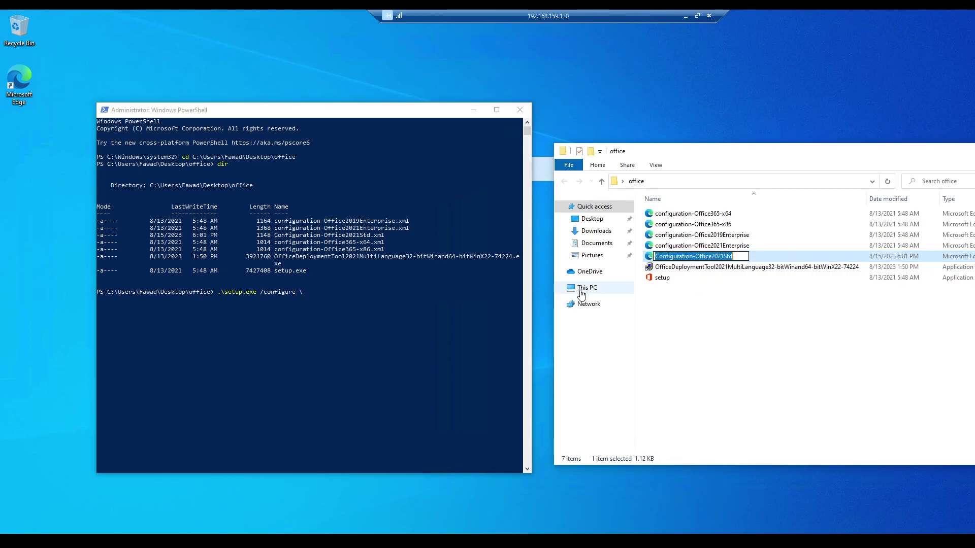
click(343, 289)
right_click(347, 292)
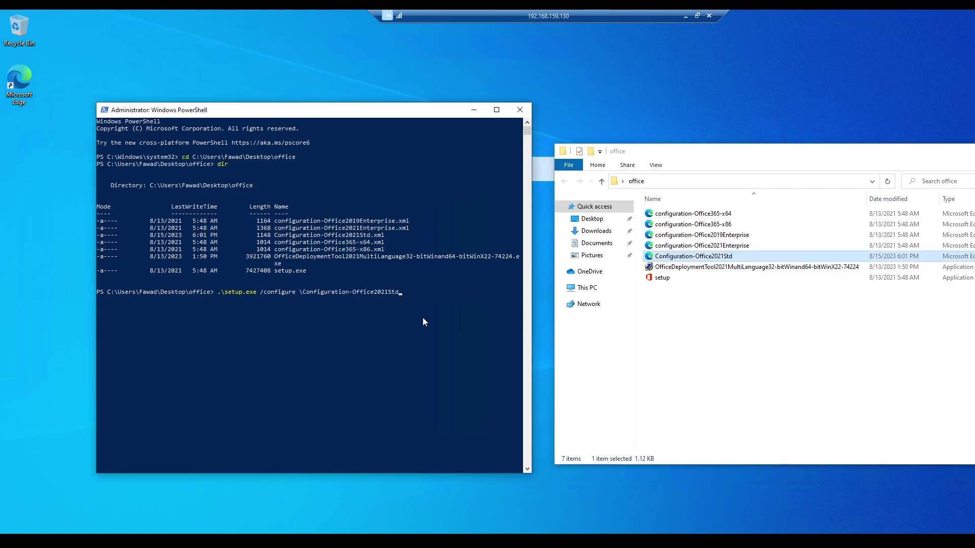
text(.)
text(xml)
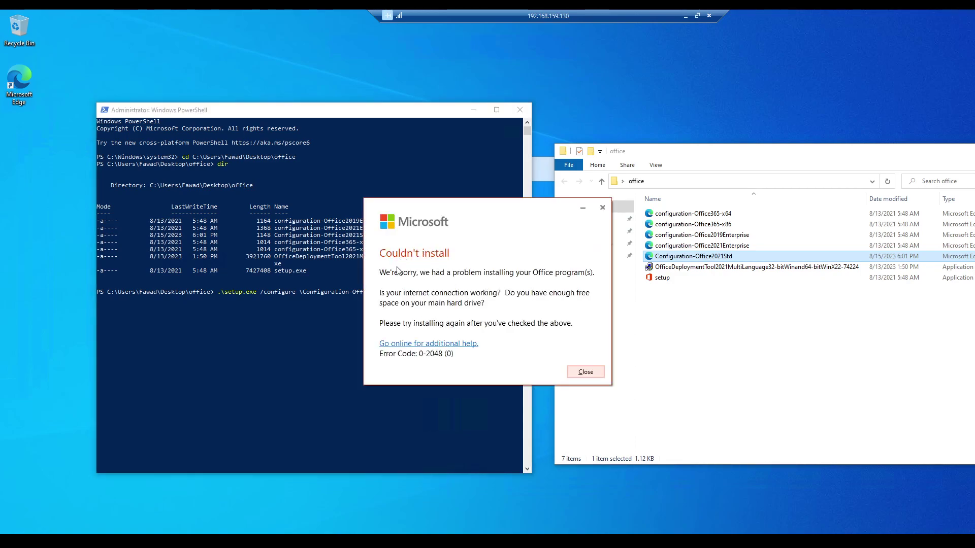
Step: Move the Couldn't install error 0-2048 dialog to the lower right
drag(470, 204, 623, 268)
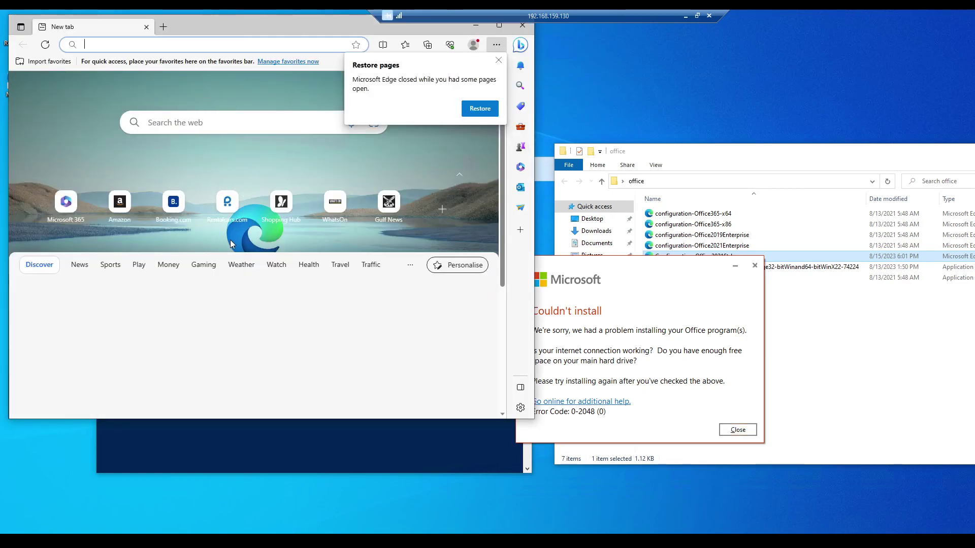
Step: Close the Microsoft Edge window after the Amazon page briefly loads
click(120, 203)
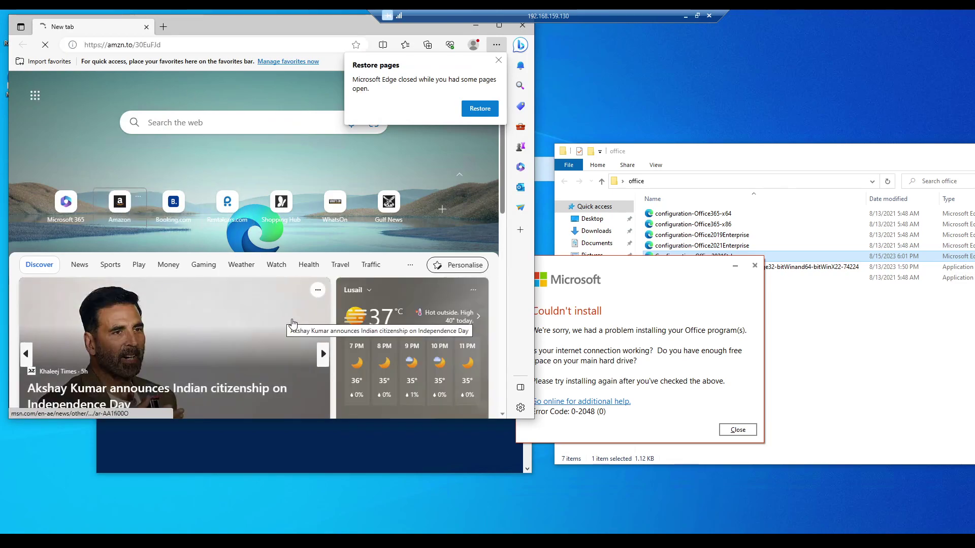
scroll(292, 327, down, 2)
scroll(277, 282, down, 2)
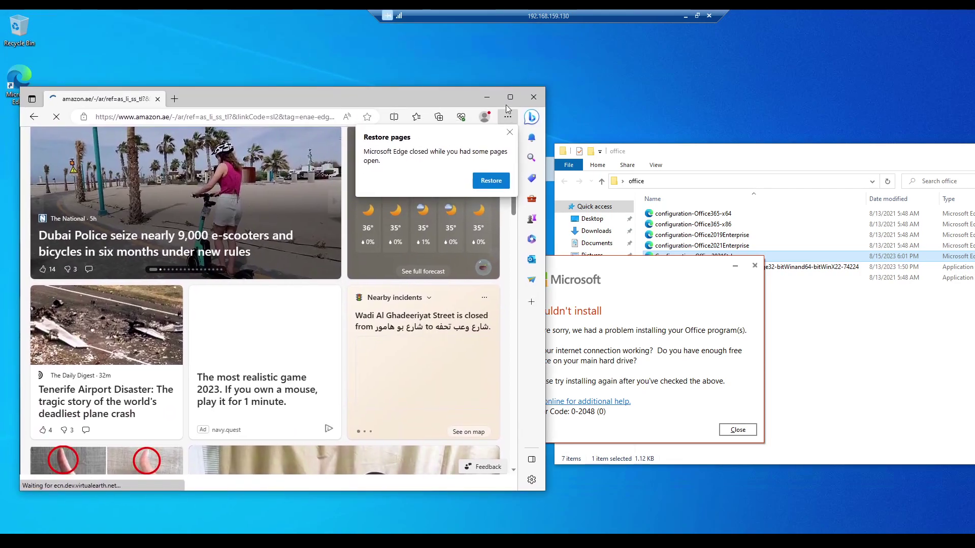
click(523, 25)
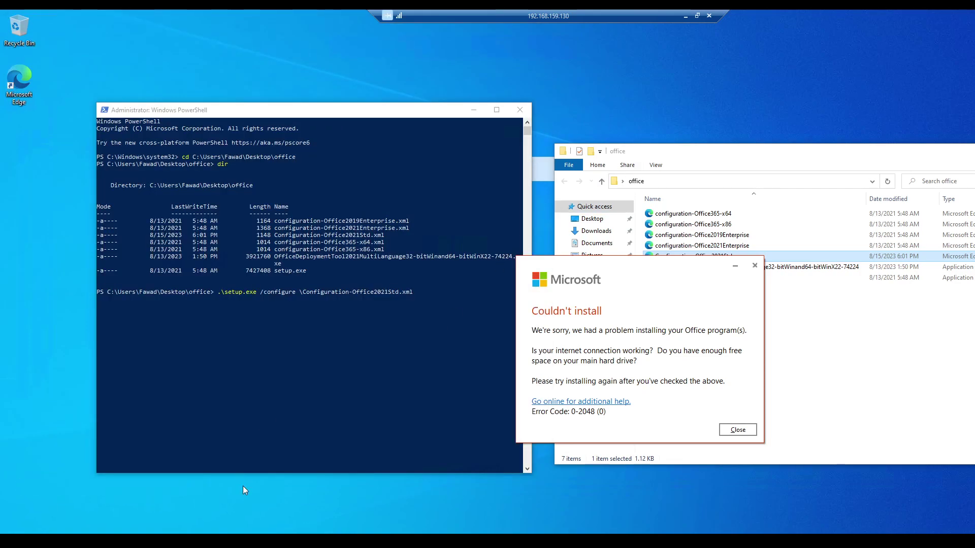
Step: Go to This PC, then Desktop, close the 0-2048 error, and open the office folder
key(alt+Tab)
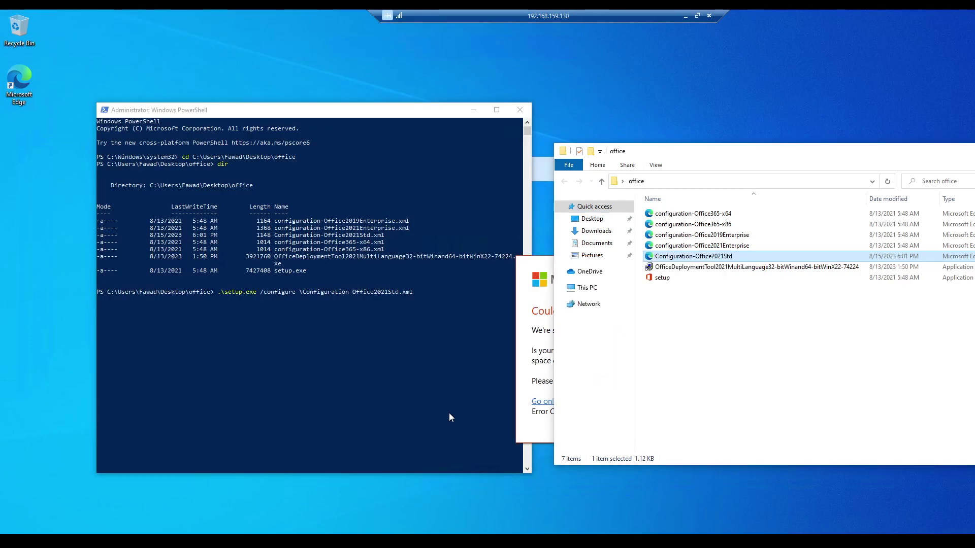
click(587, 289)
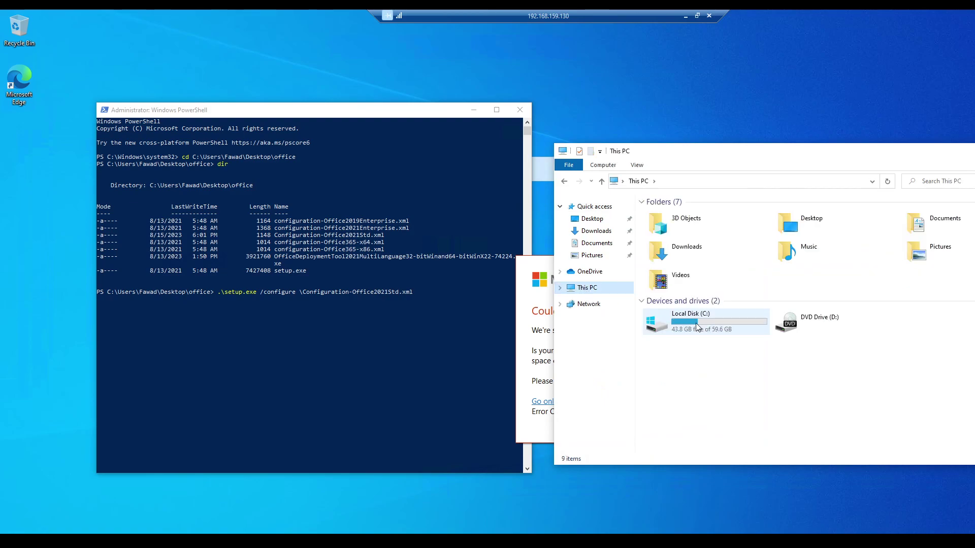
click(592, 219)
click(526, 286)
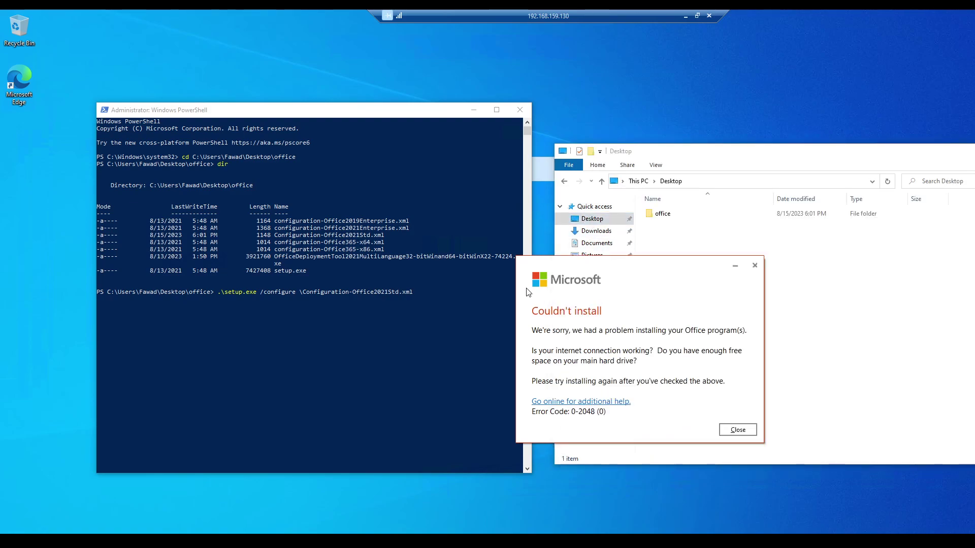
click(755, 265)
double_click(663, 214)
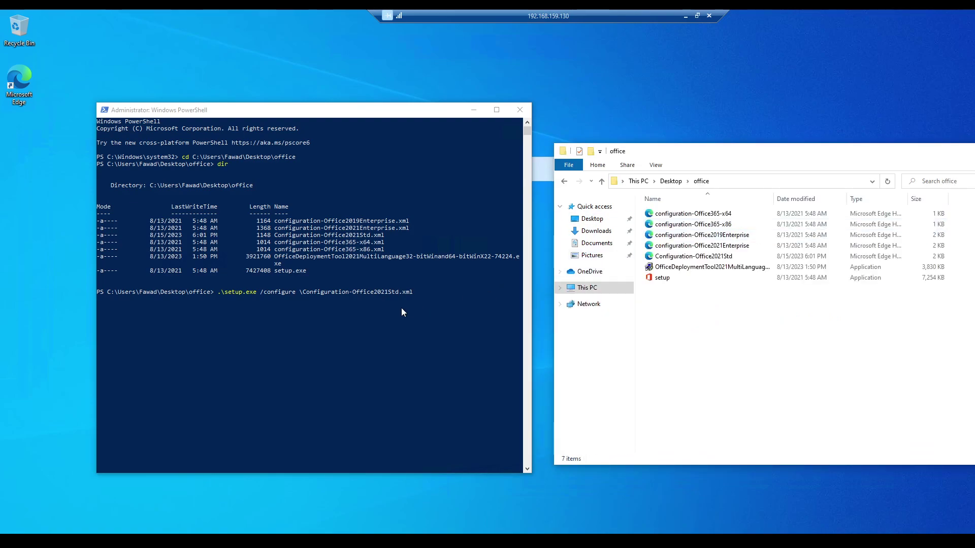
Step: Rerun setup as .\setup.exe /configure .\Configuration-Office2021Std.xml with the added dot before the file path
click(441, 293)
key(Return)
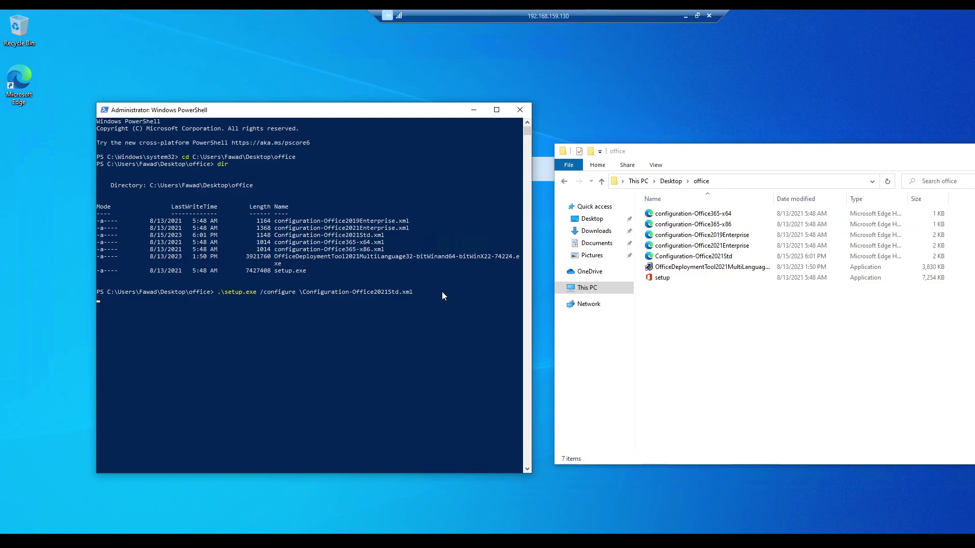
key(Return)
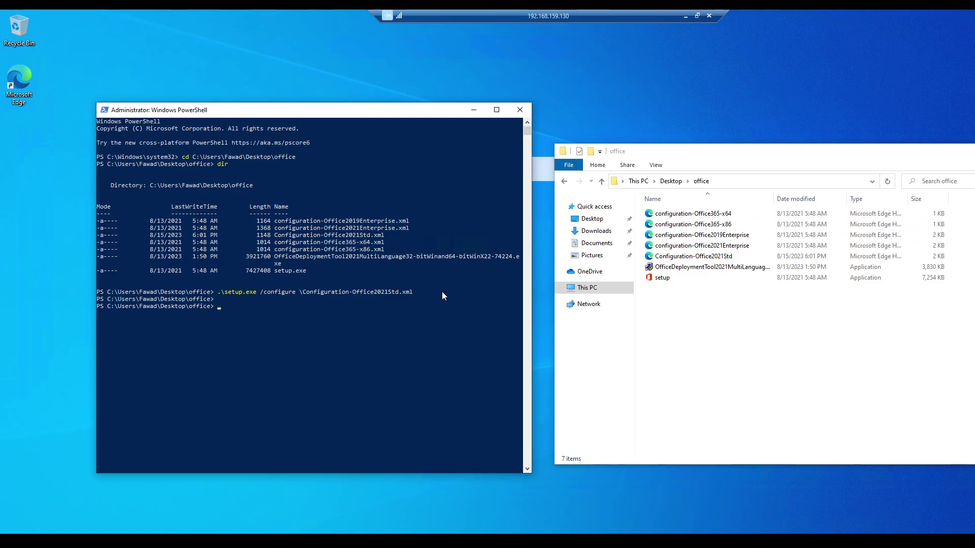
key(Up)
key(Left)
key(Left)
key(Left)
key(Left)
key(Left)
key(Left)
key(Left)
key(Left)
key(Left)
key(Left)
key(Left)
key(Left)
key(Left)
key(Left)
key(Left)
key(Left)
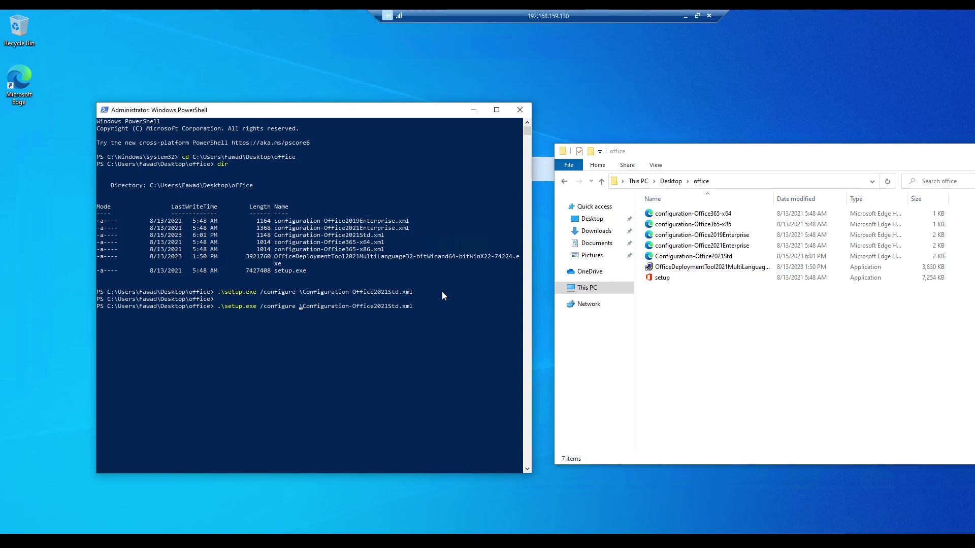
text(.)
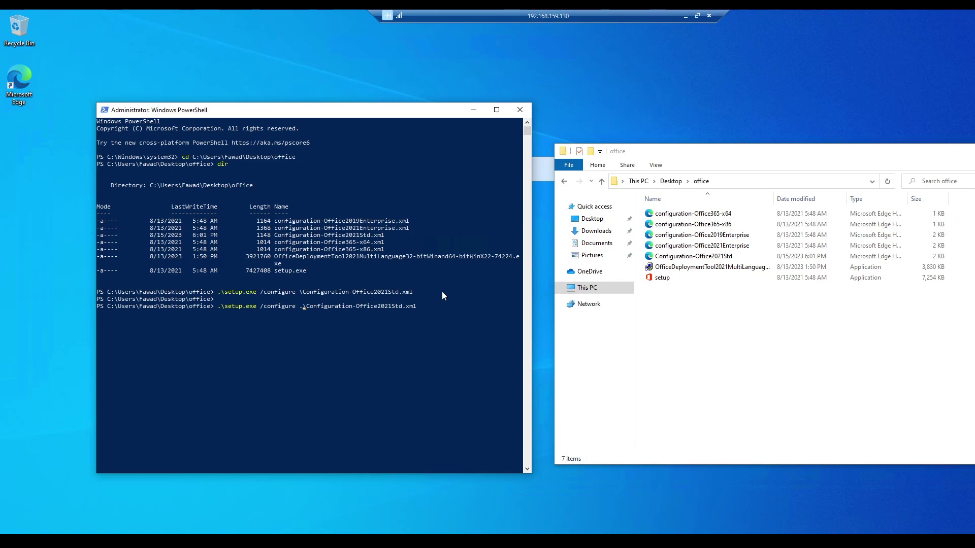
key(Right)
key(Right)
key(Right)
key(Right)
key(Right)
key(Right)
key(Right)
key(Right)
key(Right)
key(Right)
key(Right)
key(Right)
key(Right)
key(Right)
key(Right)
key(Right)
key(Right)
key(Right)
key(Right)
key(Right)
key(Right)
key(Right)
key(Right)
key(Right)
key(Right)
key(Right)
key(Return)
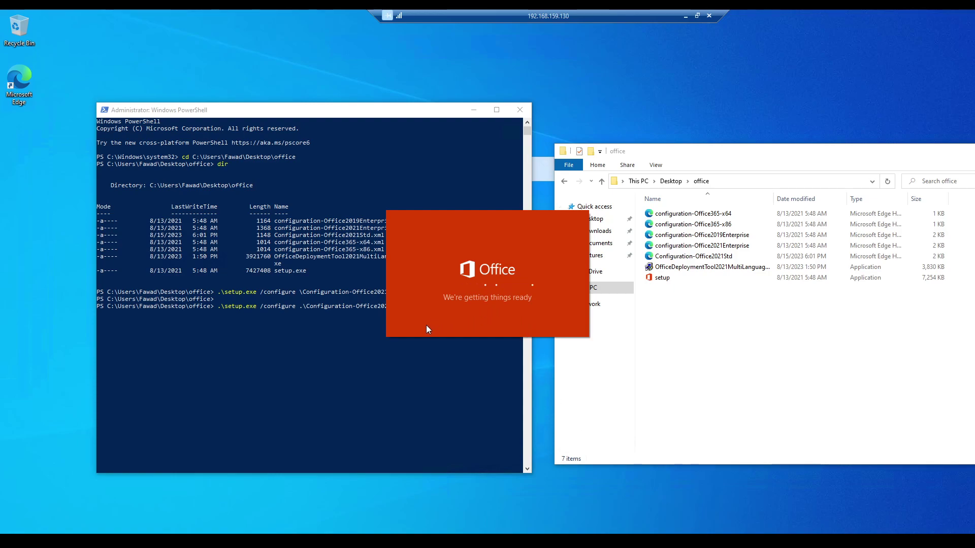
Step: Move the "We're getting things ready" splash aside and select the .\setup.exe /configure command line
drag(448, 225, 496, 349)
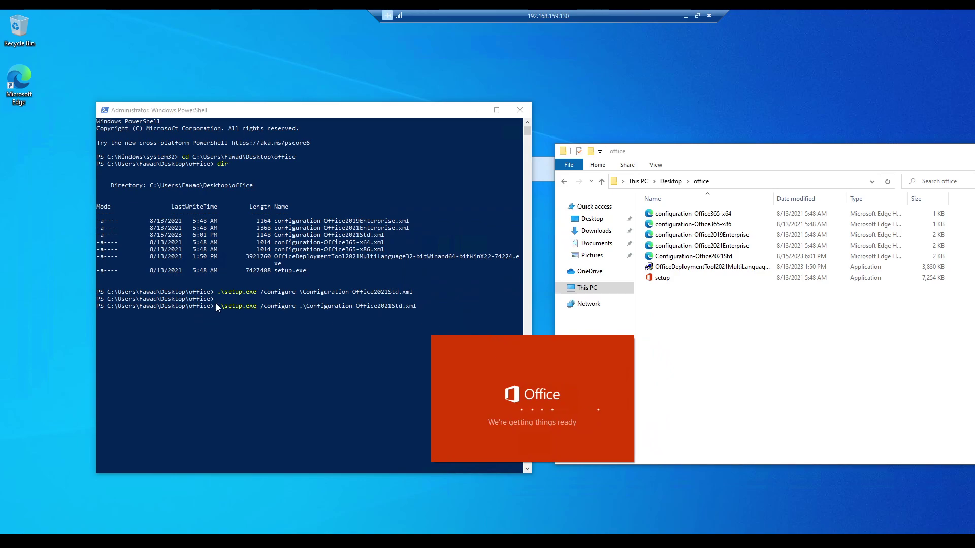
click(260, 309)
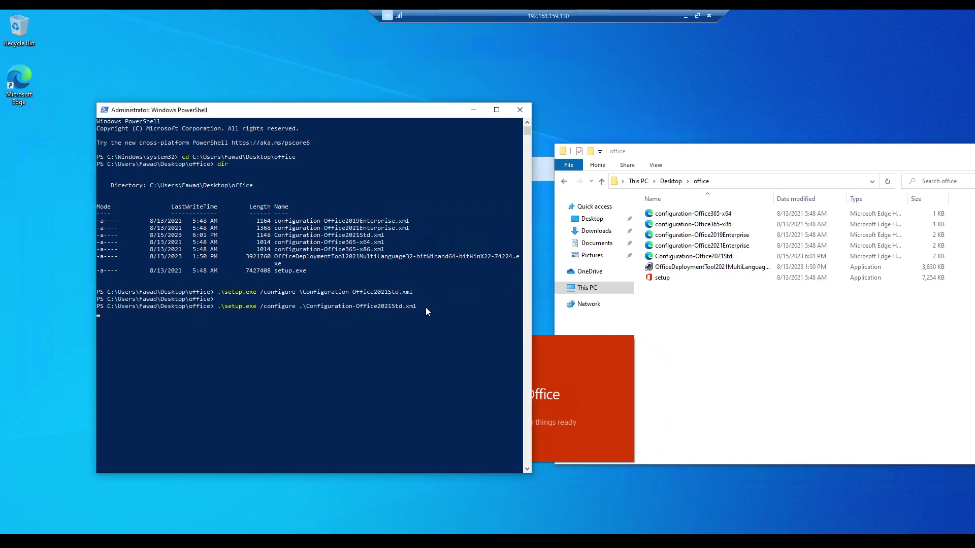
drag(423, 308, 324, 308)
drag(239, 308, 217, 307)
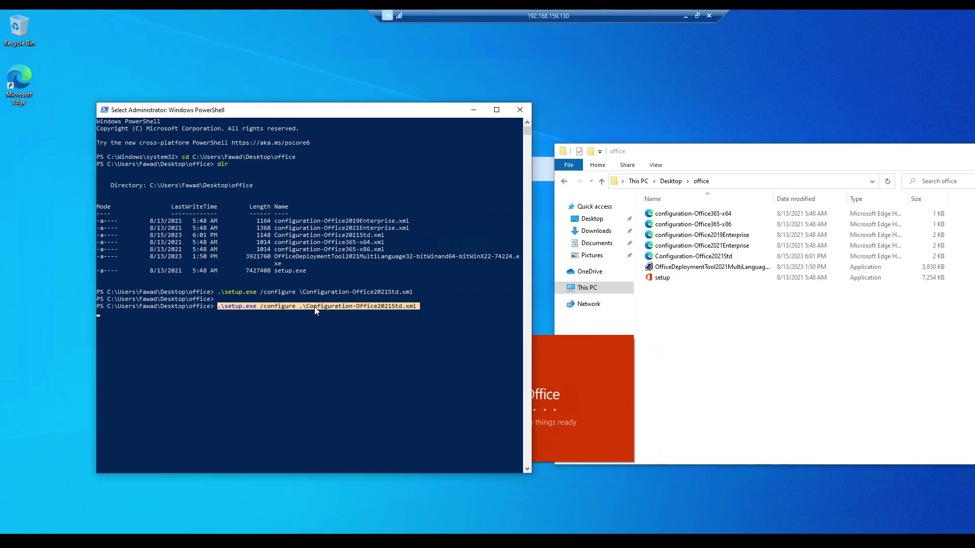